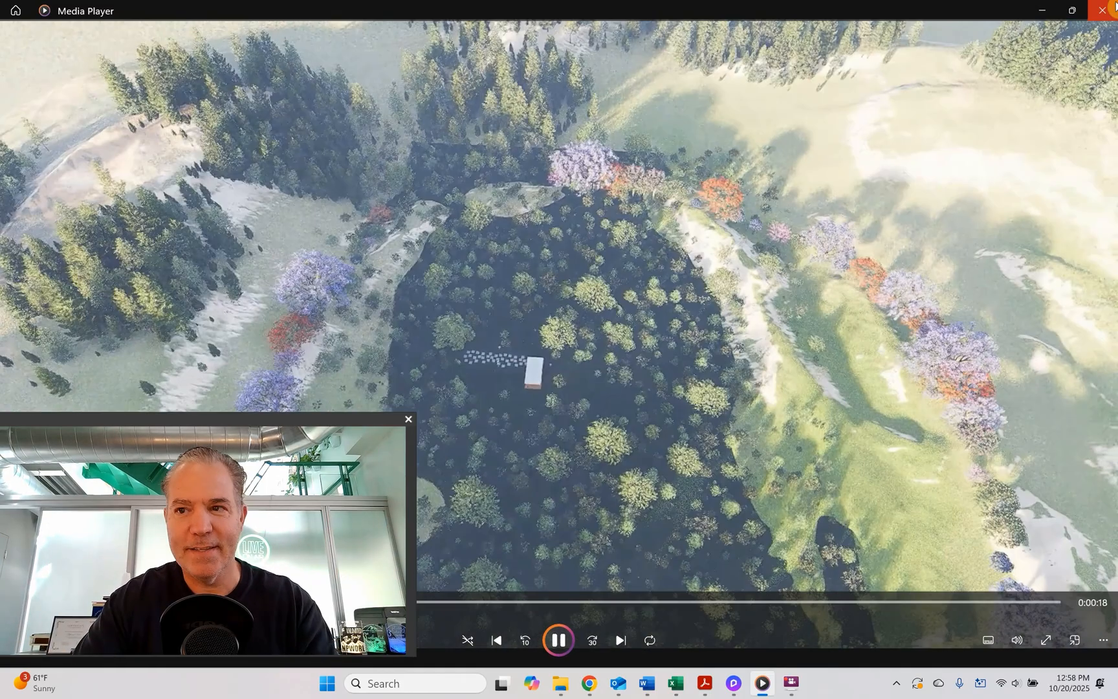
Close the media player, switch to the D5 Render project, leave video mode and load the One Point Zoom scene
left_click(1111, 9)
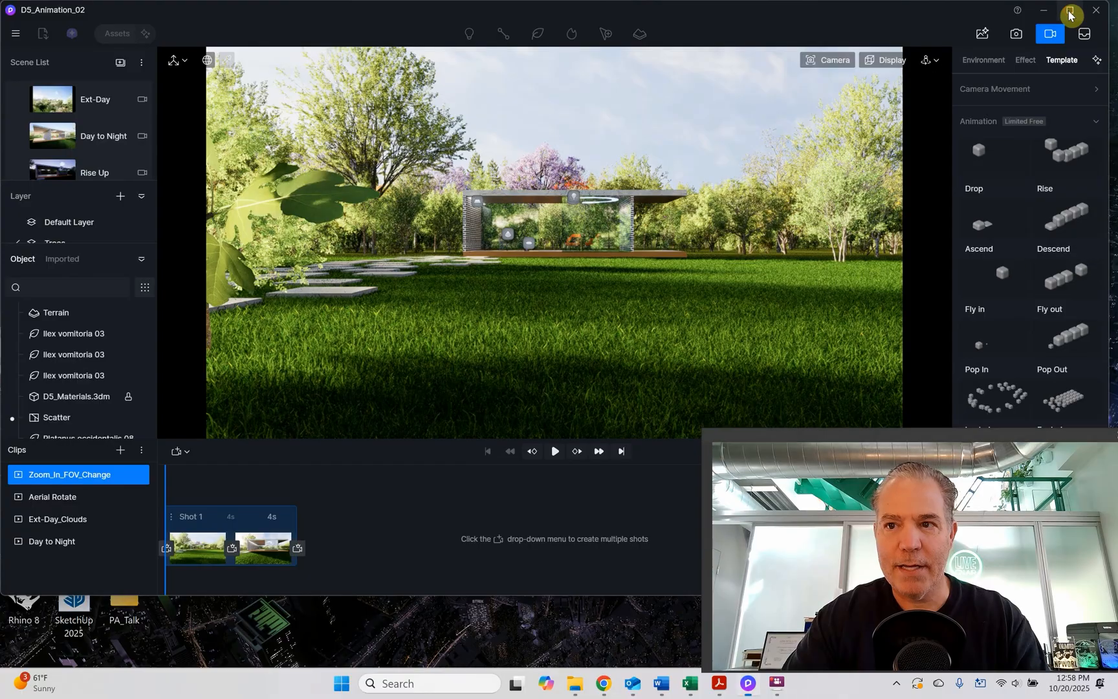
left_click(1071, 12)
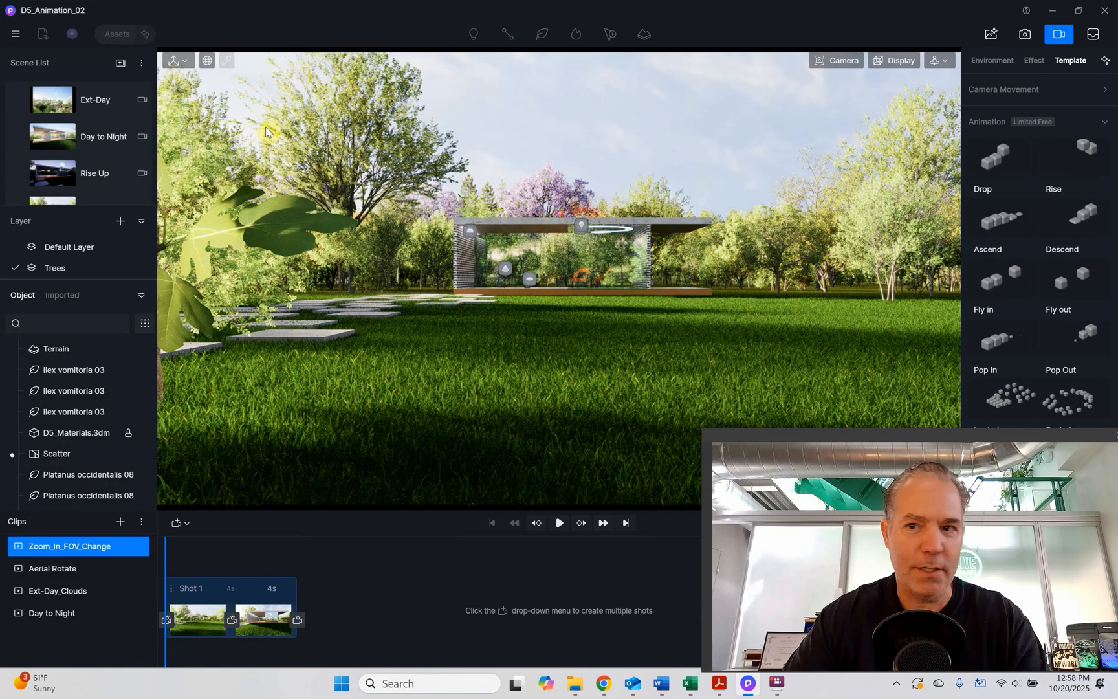
left_click(1060, 33)
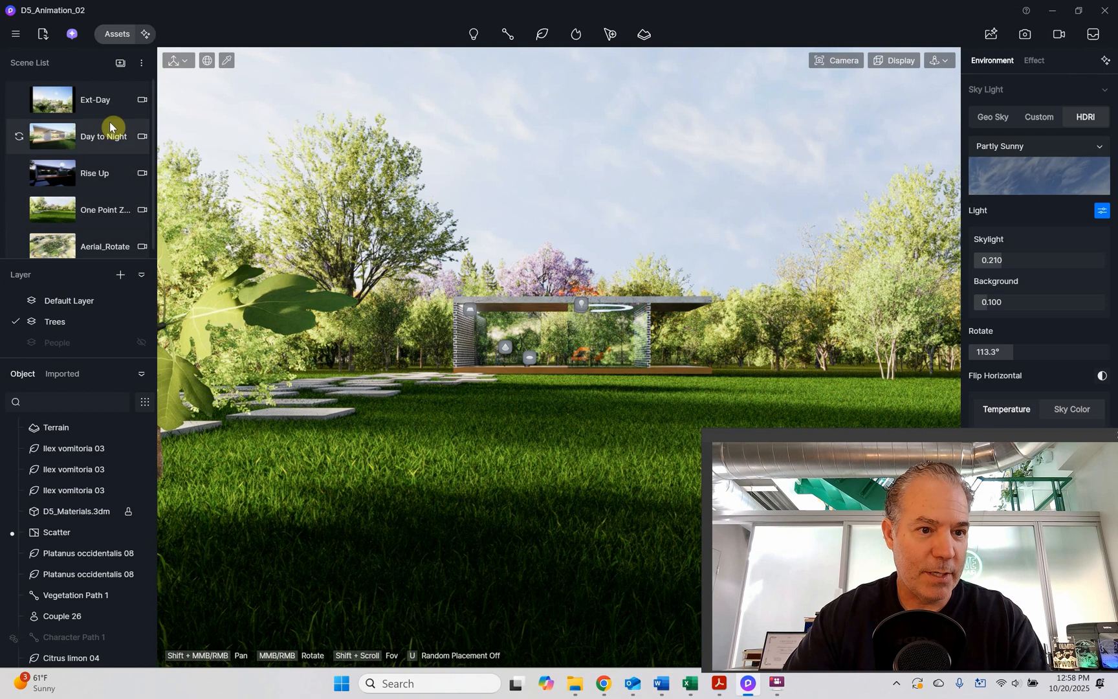
left_click(105, 210)
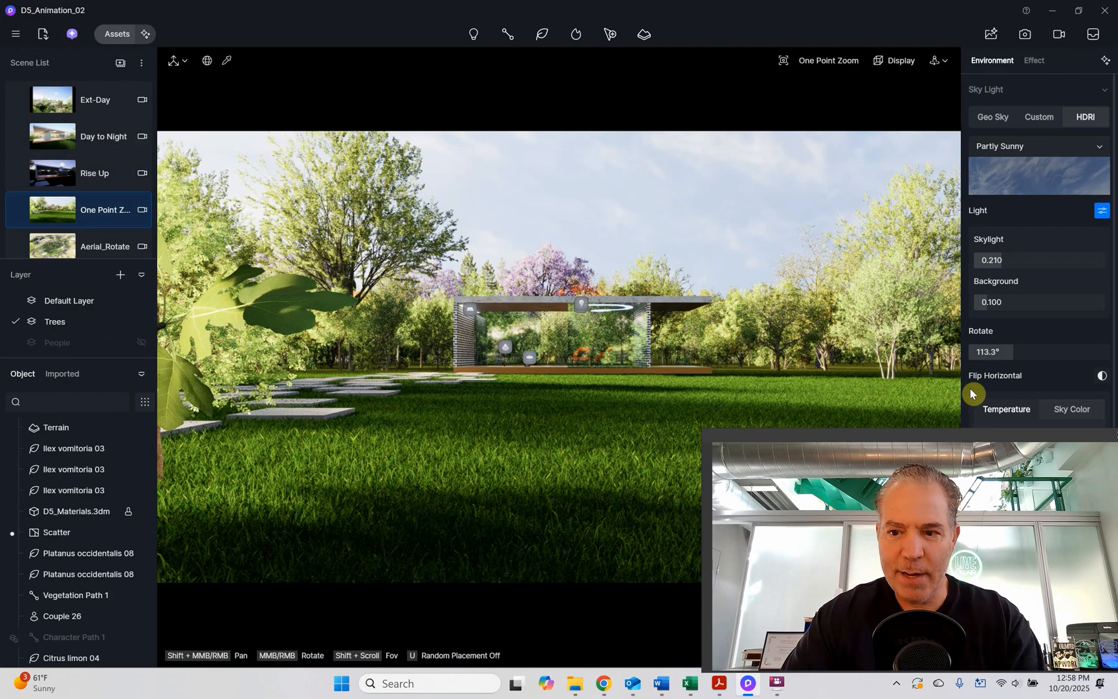
left_click_drag(936, 429, 539, 424)
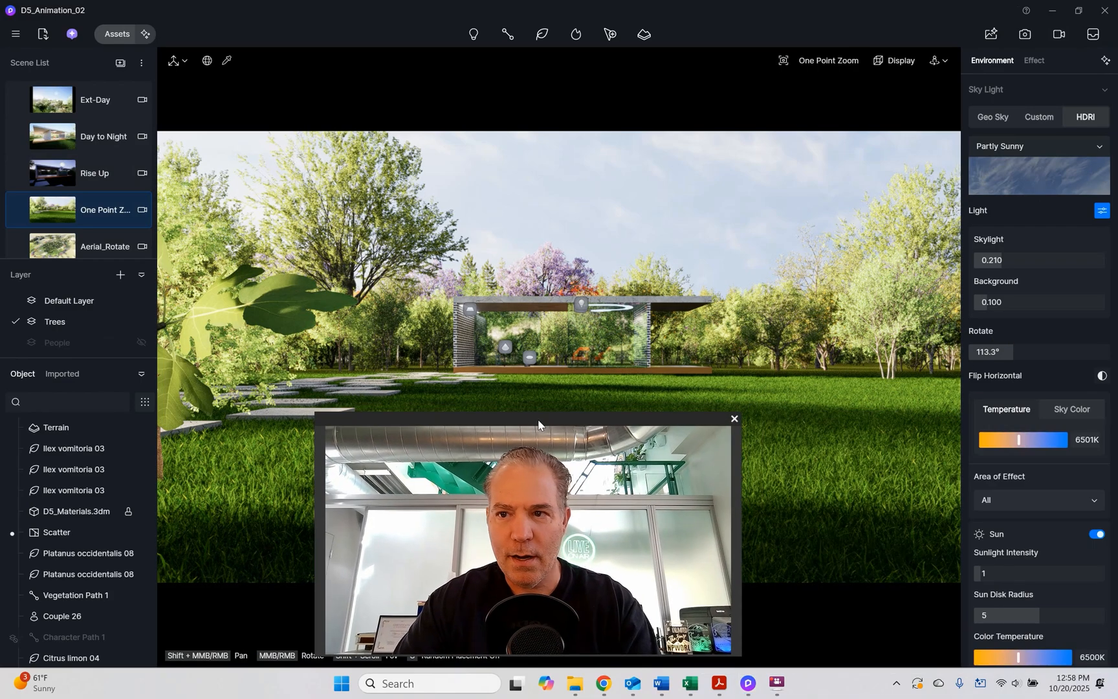
left_click(989, 63)
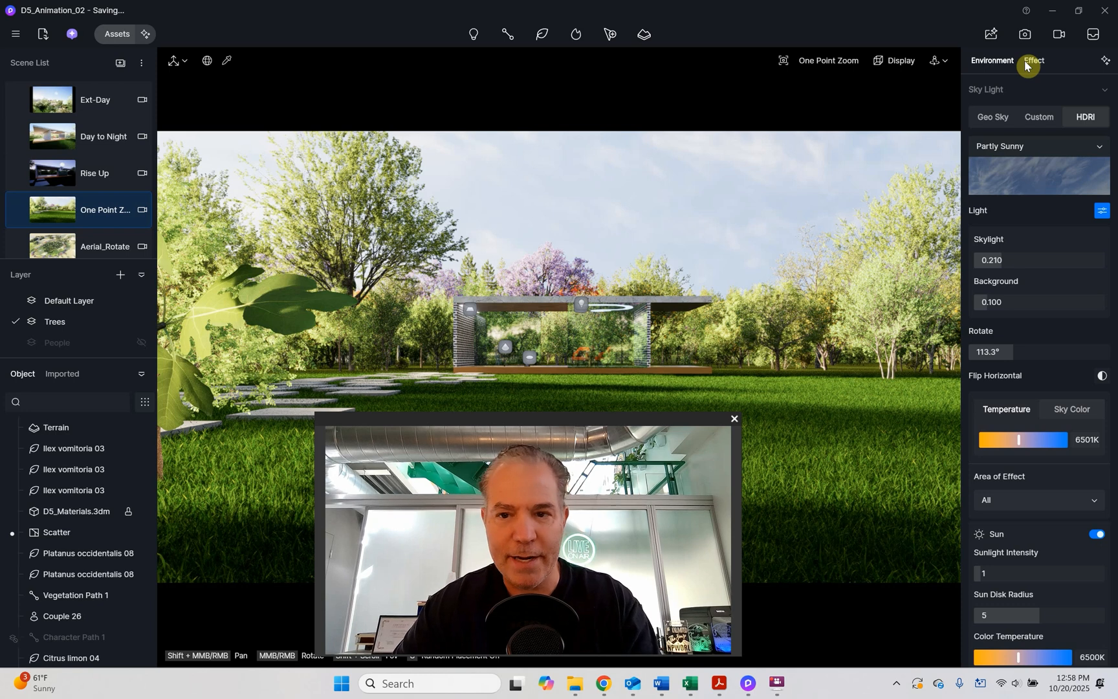
left_click(995, 59)
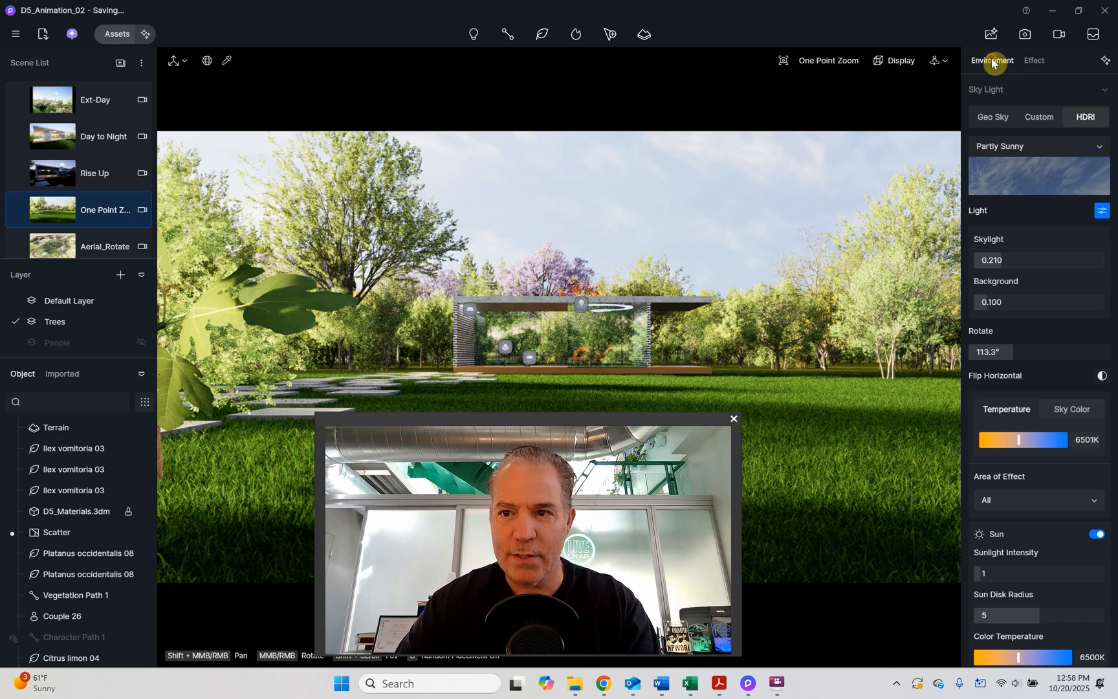
left_click(1036, 62)
left_click(1003, 58)
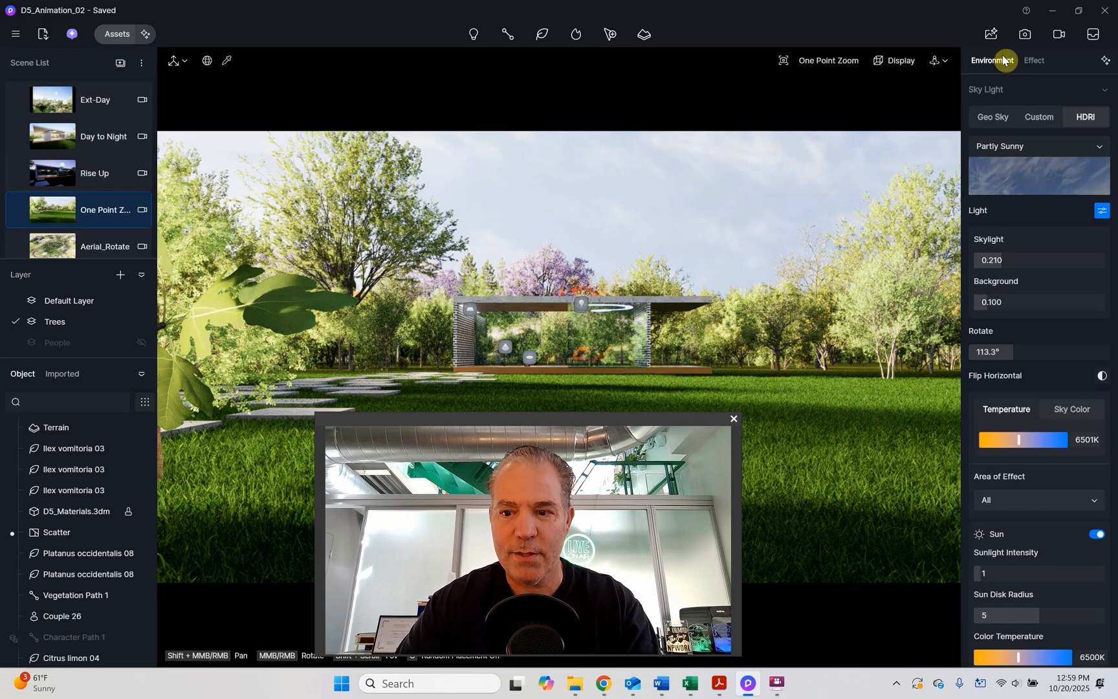
Create a new animation clip in video mode, name it Zoom In FOV Change and make it the active clip
left_click(1062, 36)
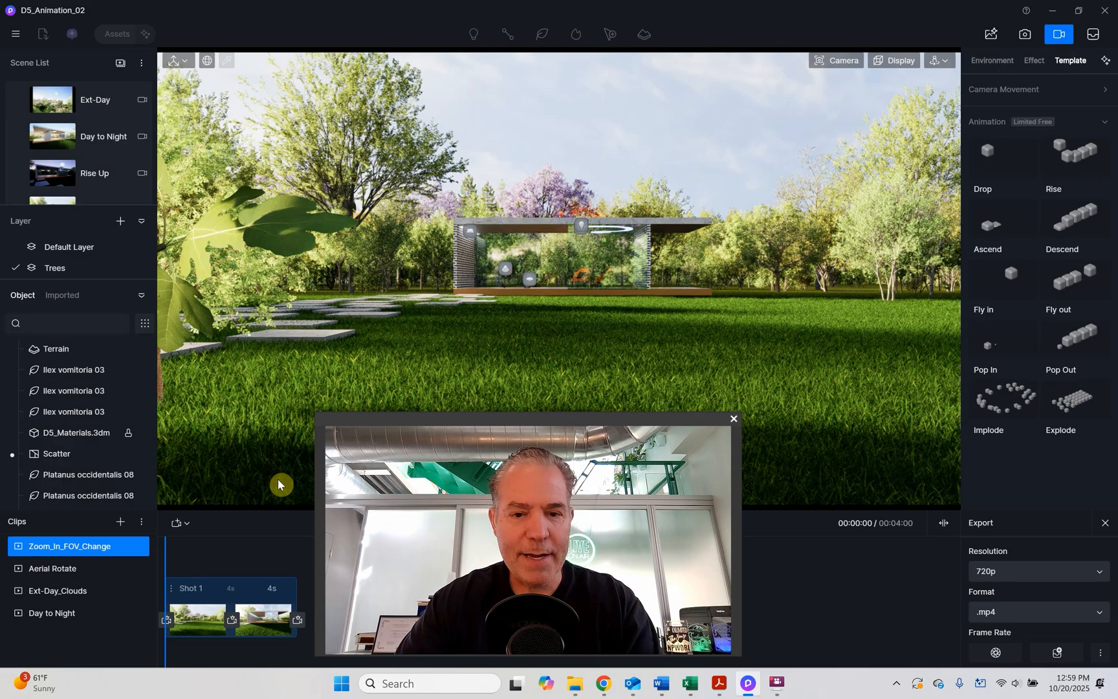
left_click(121, 523)
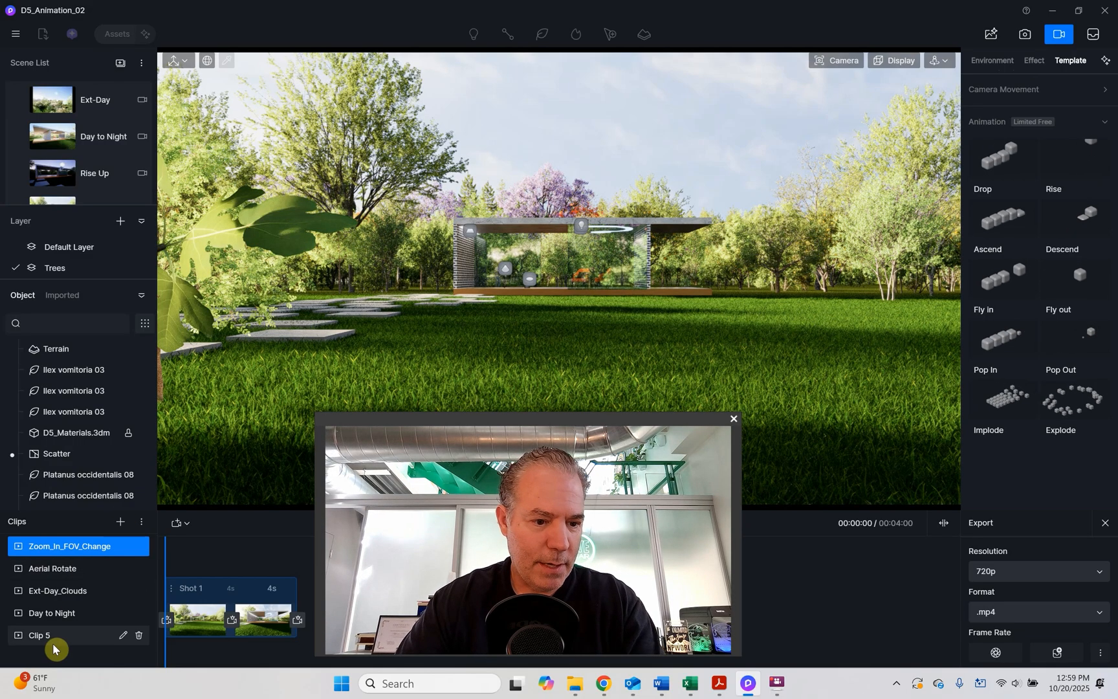
left_click(122, 635)
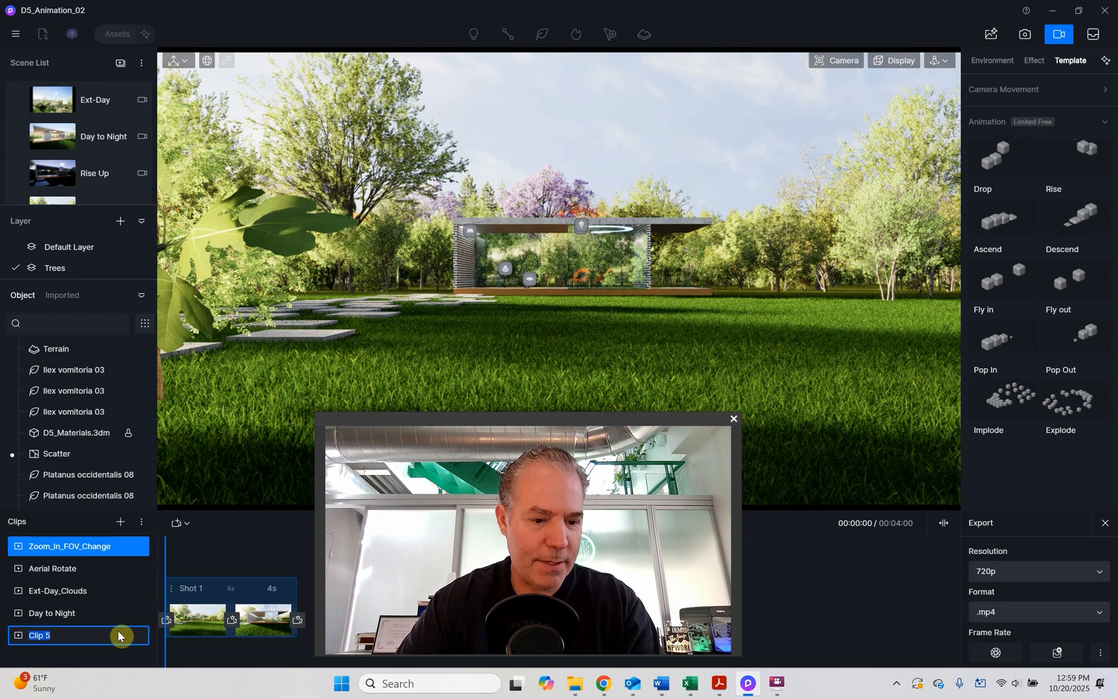
type("Zoo")
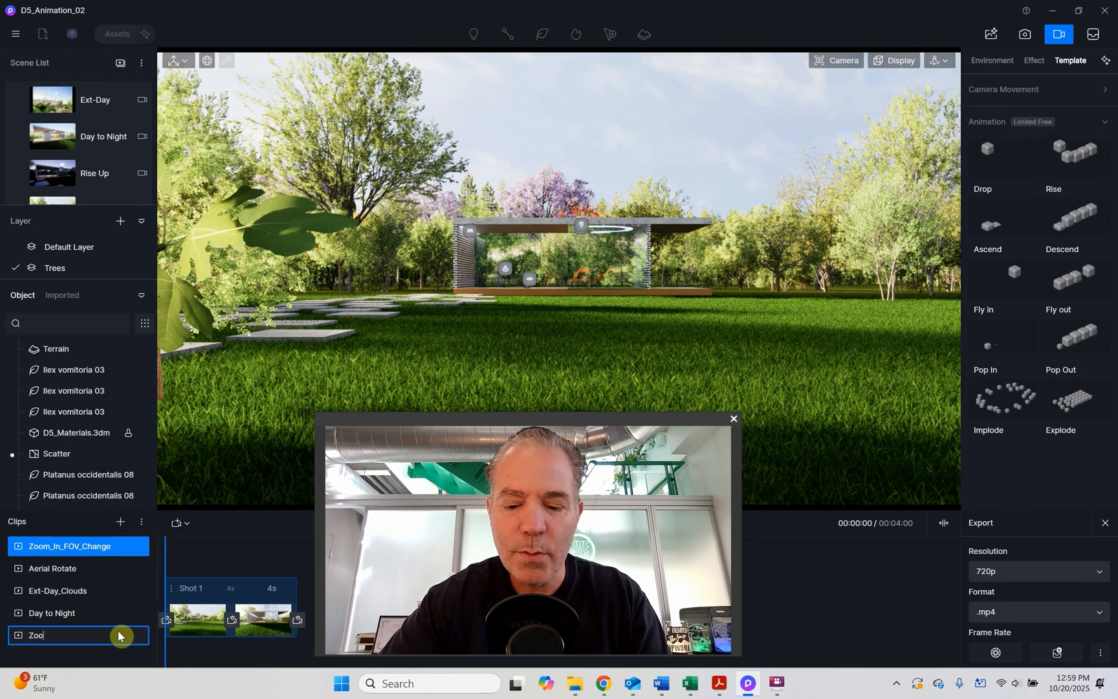
type("m In")
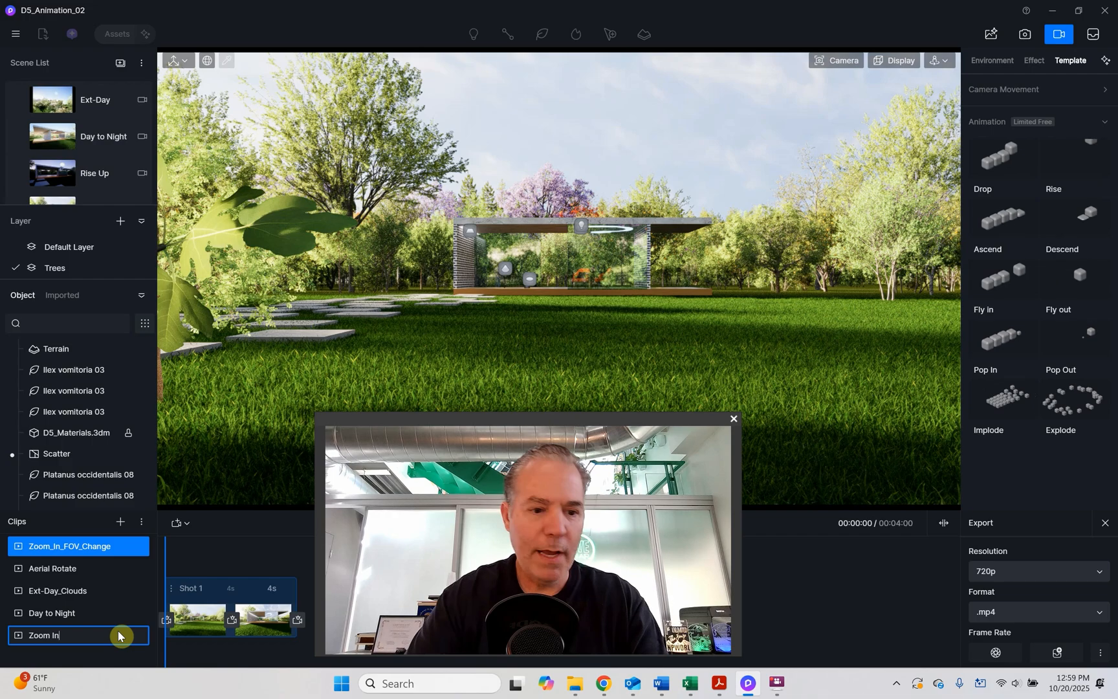
type(" FP")
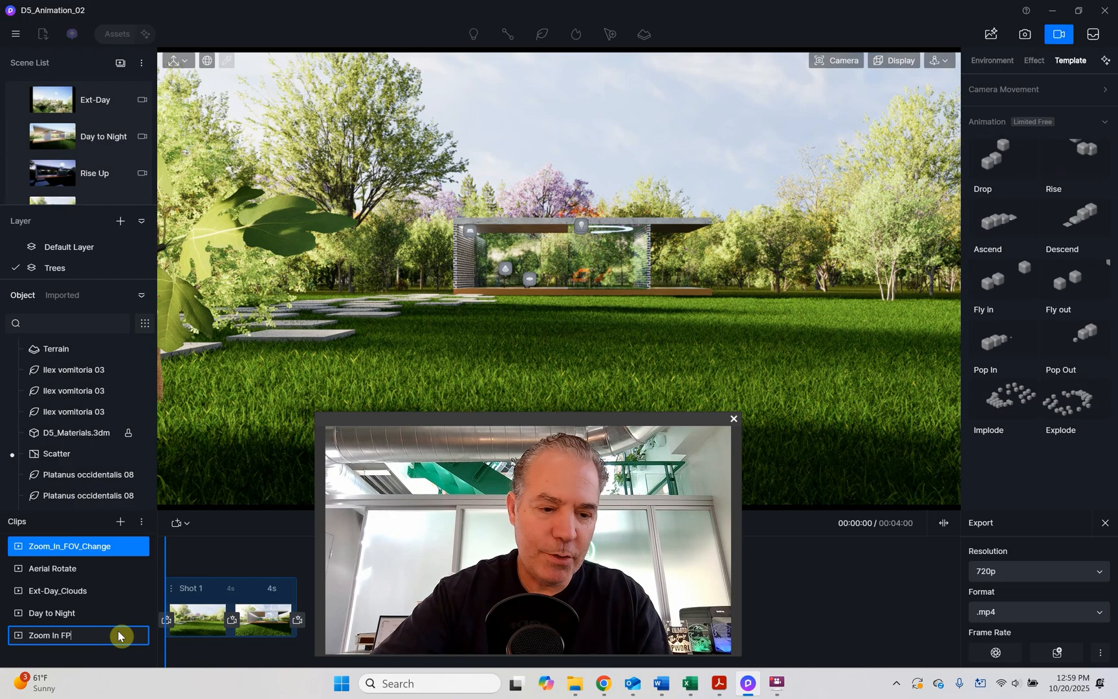
key("BackSpace")
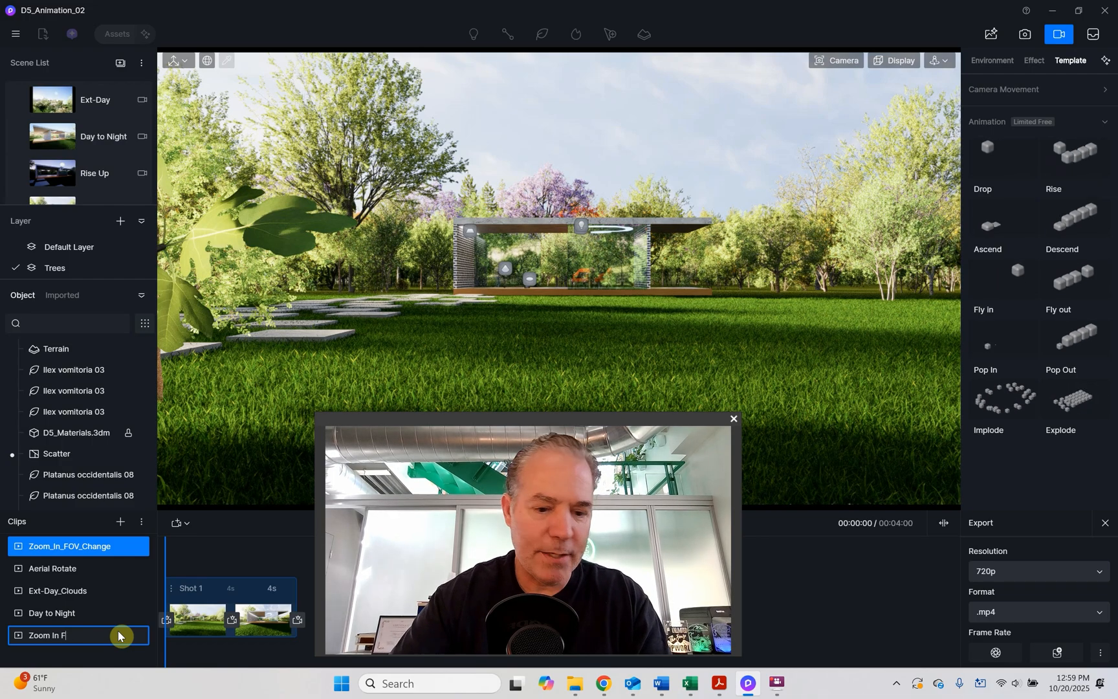
type("OV Chan")
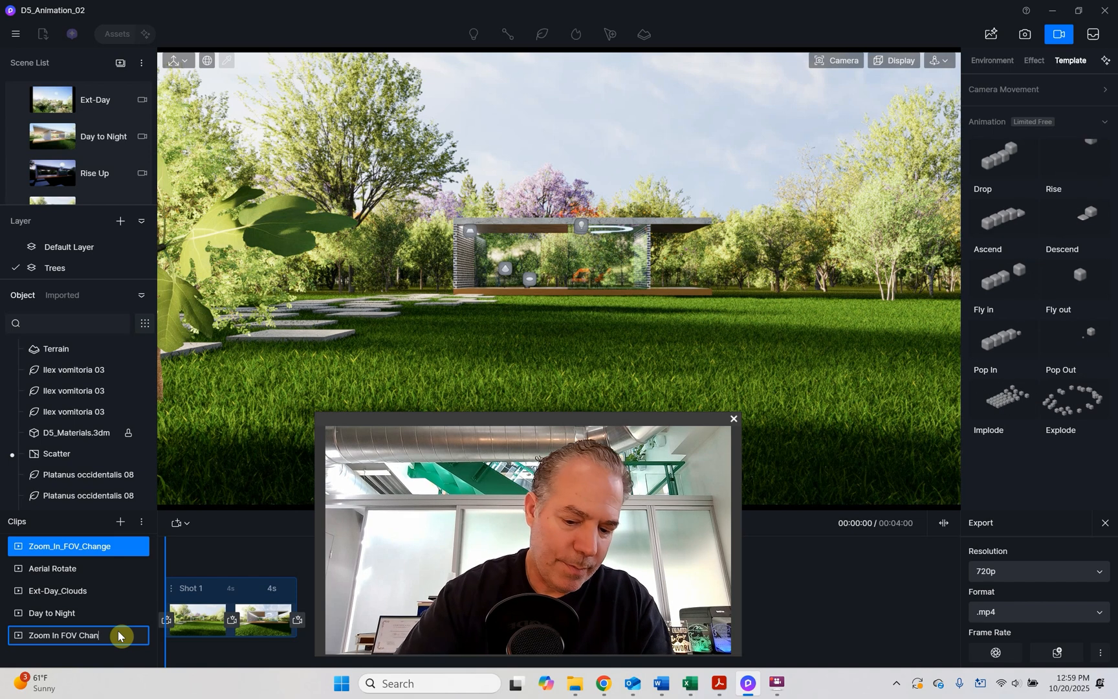
type("ge")
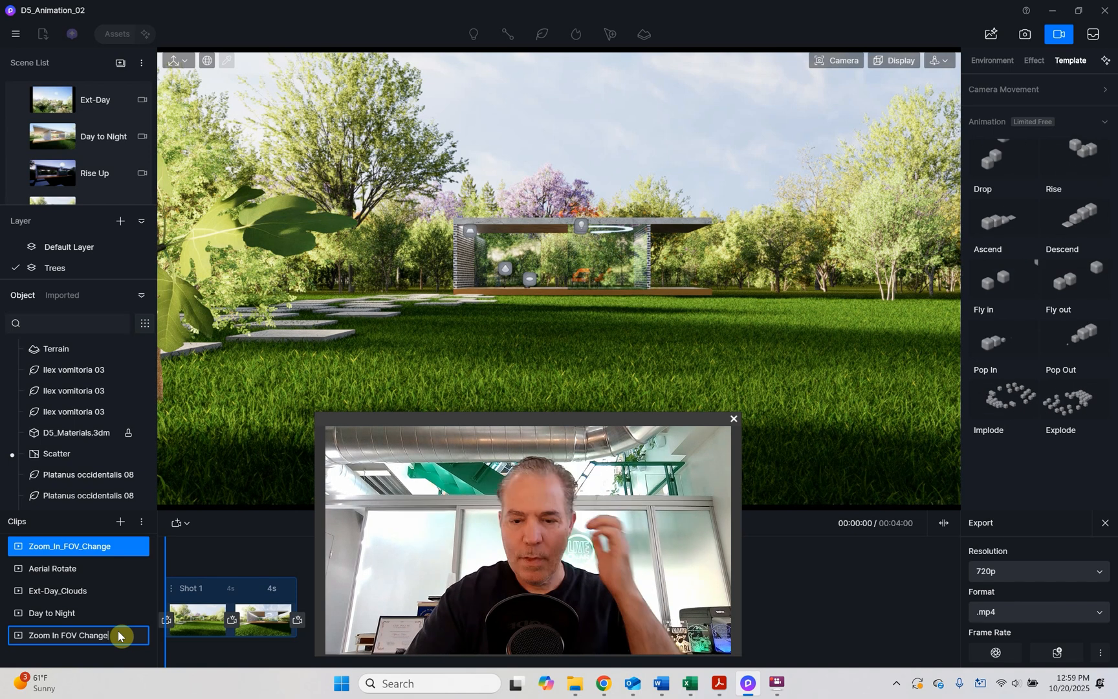
key("Return")
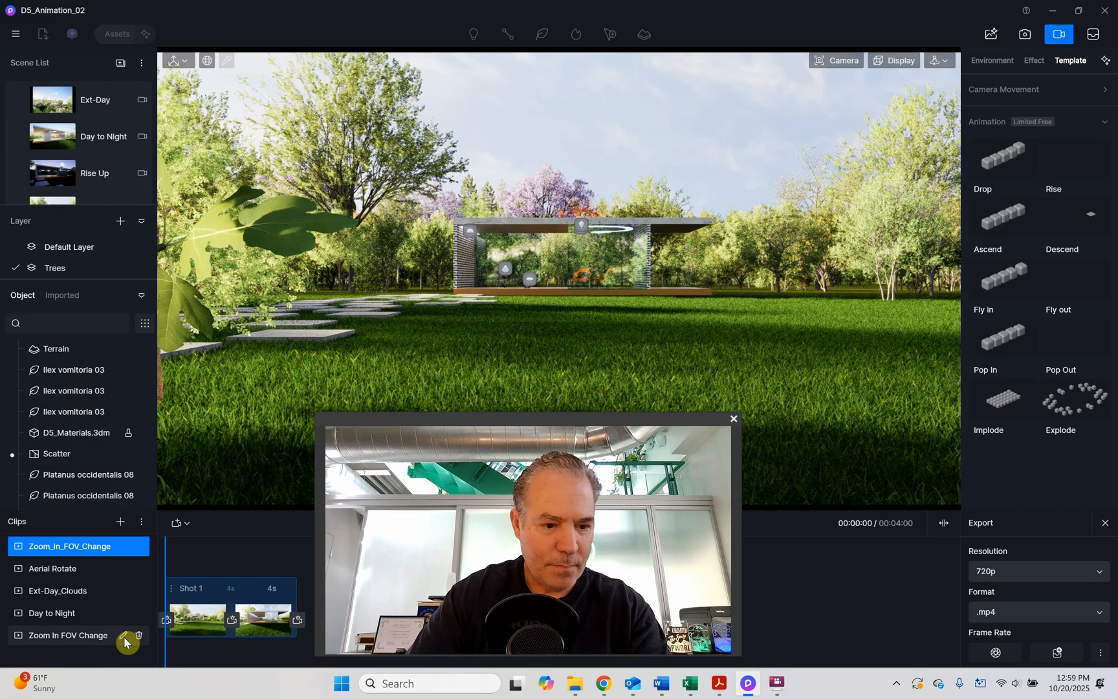
left_click(69, 638)
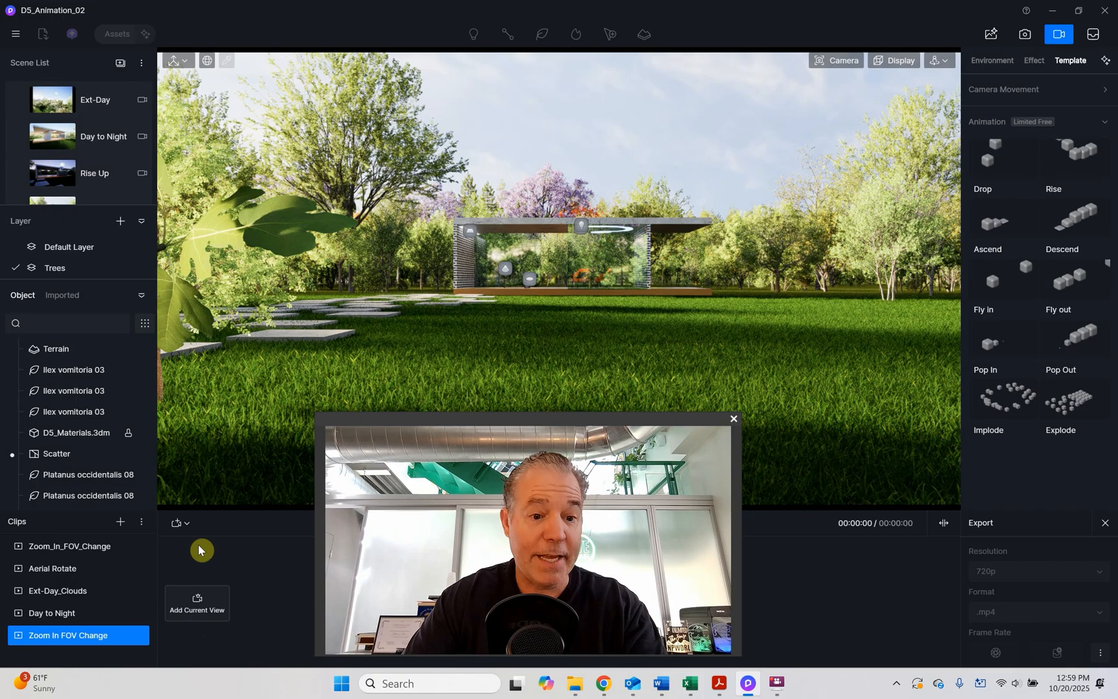
Add the current camera view twice to the clip's first shot, as its start and end views
left_click_drag(463, 420, 687, 430)
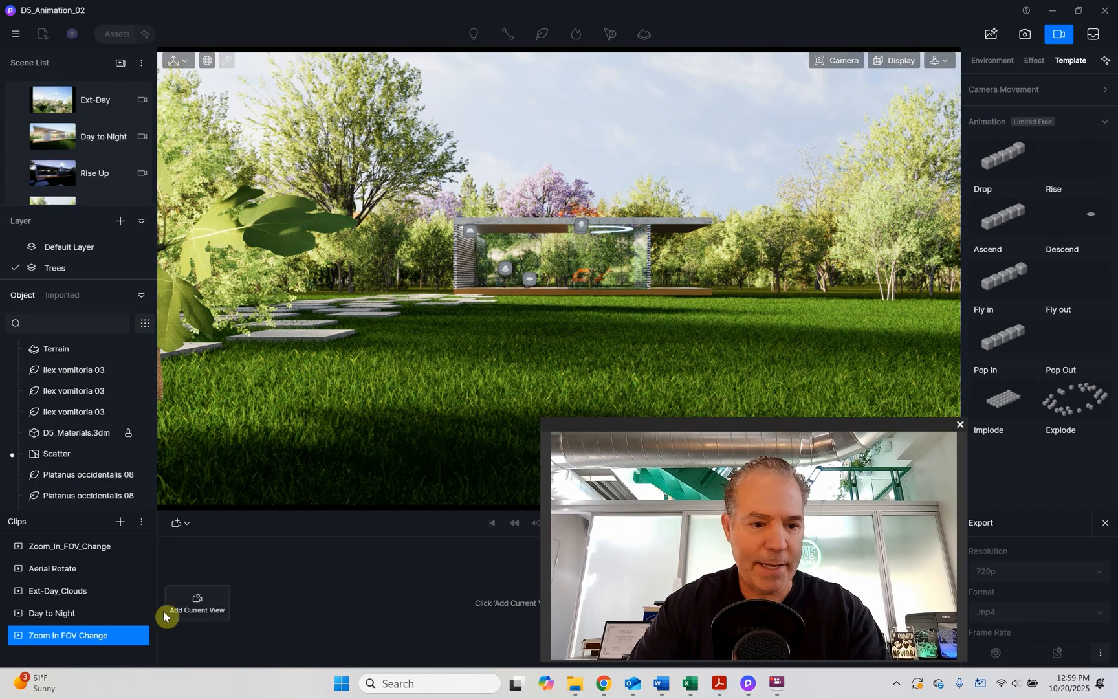
left_click(200, 589)
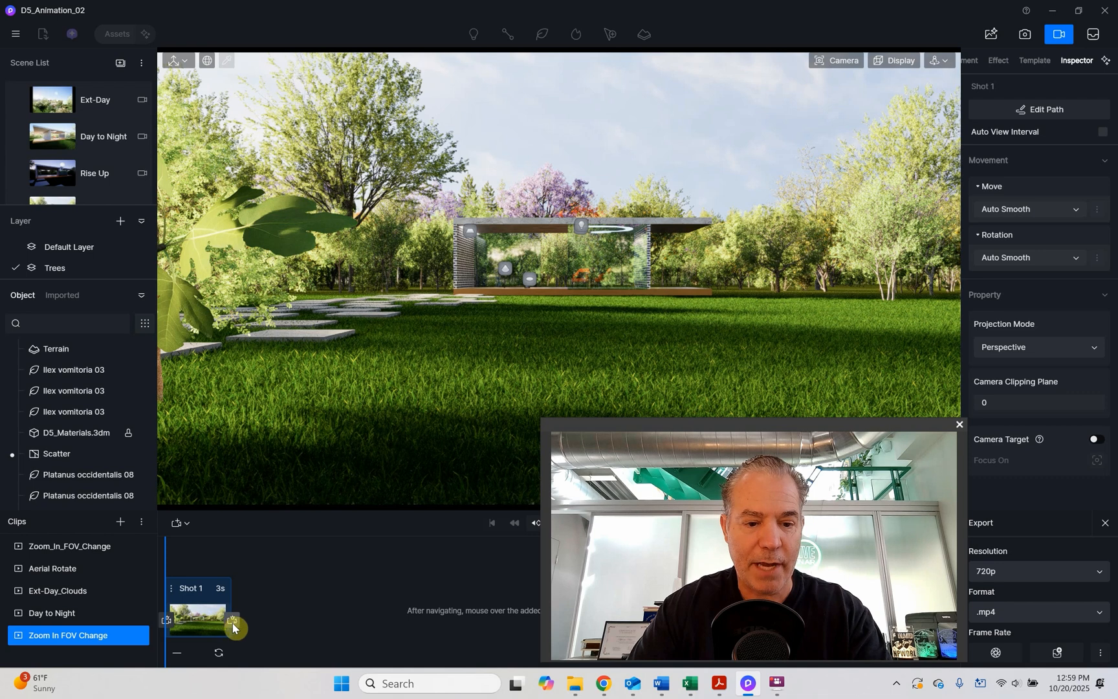
left_click(231, 622)
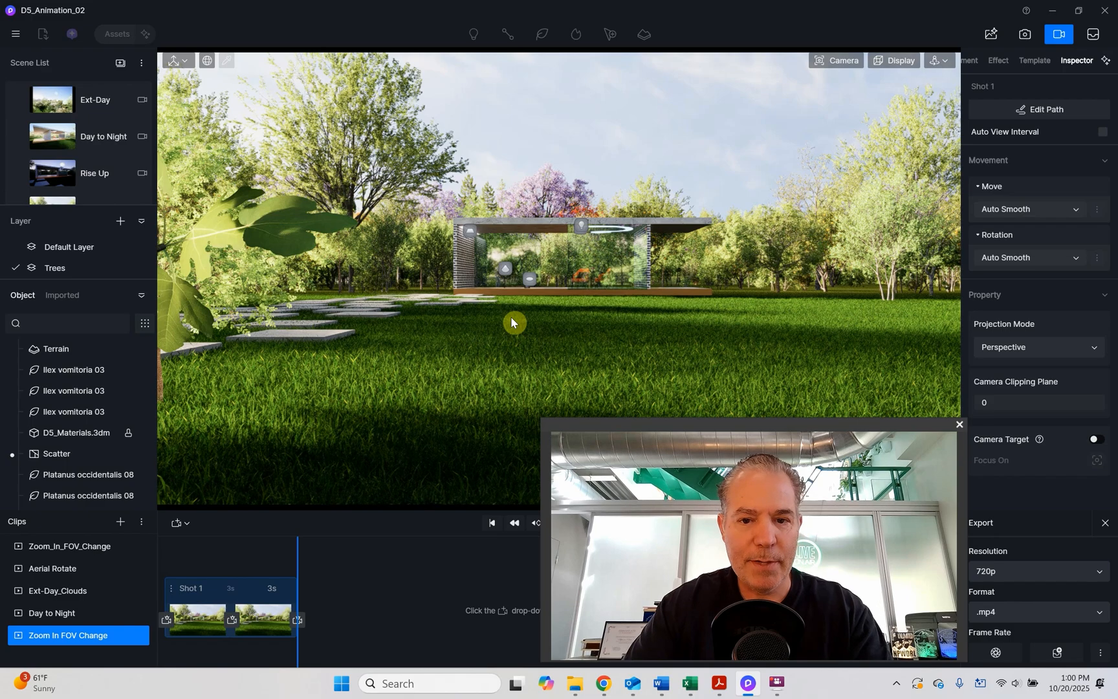
scroll(558, 296, "up", 3)
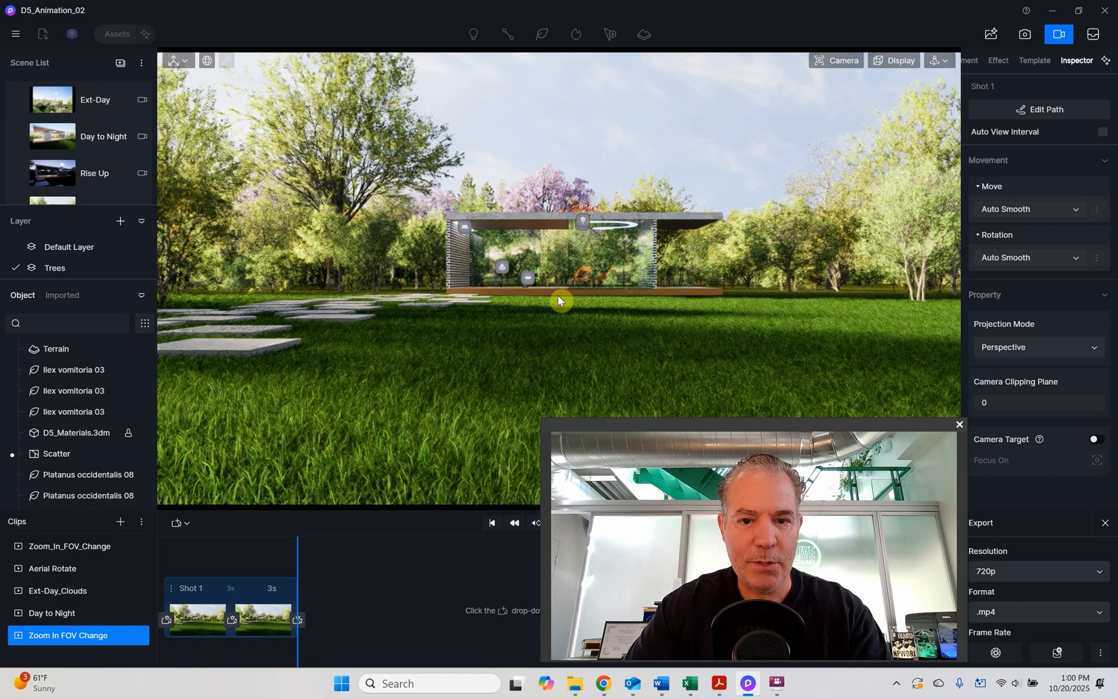
scroll(558, 299, "up", 4)
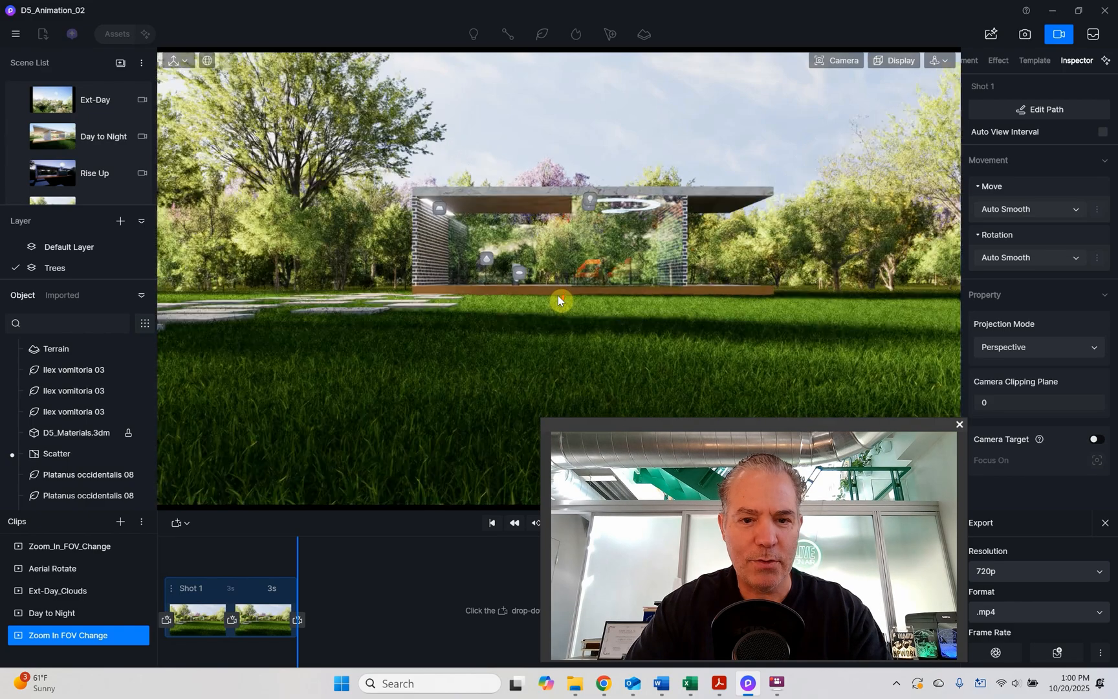
scroll(559, 299, "up", 4)
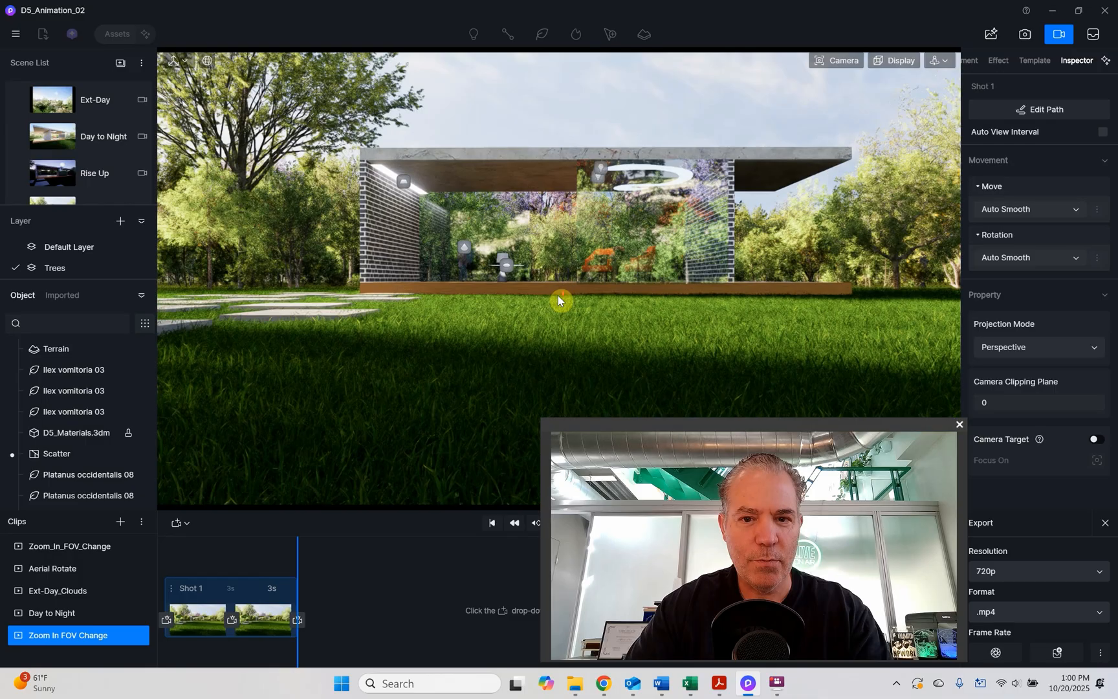
scroll(558, 300, "up", 4)
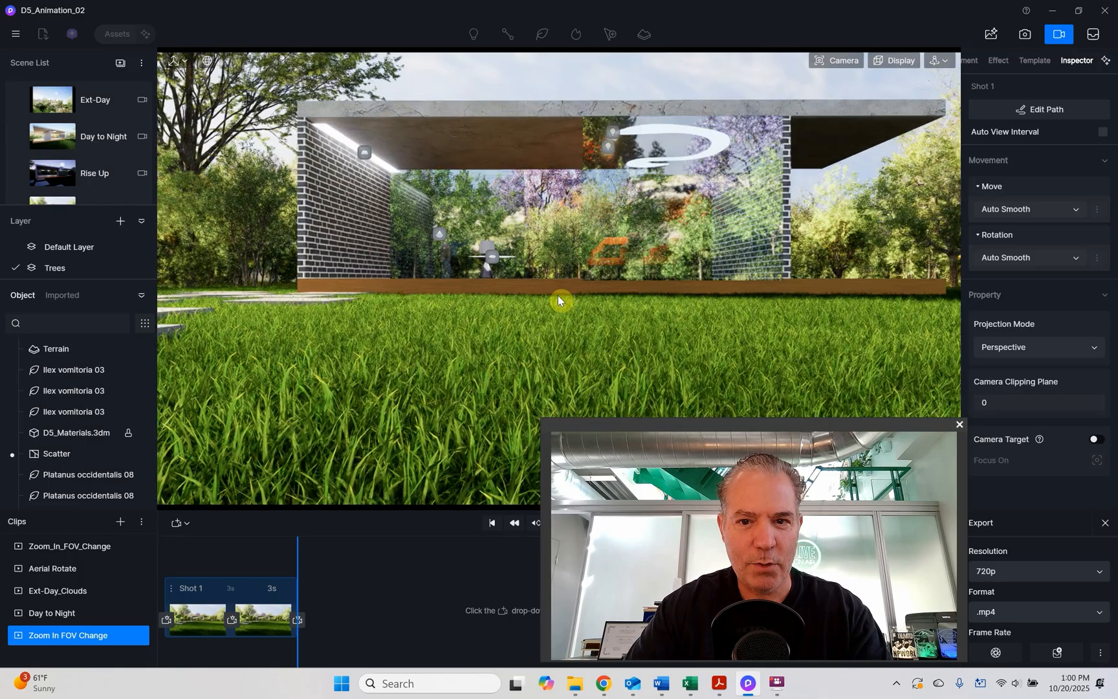
scroll(559, 300, "up", 2)
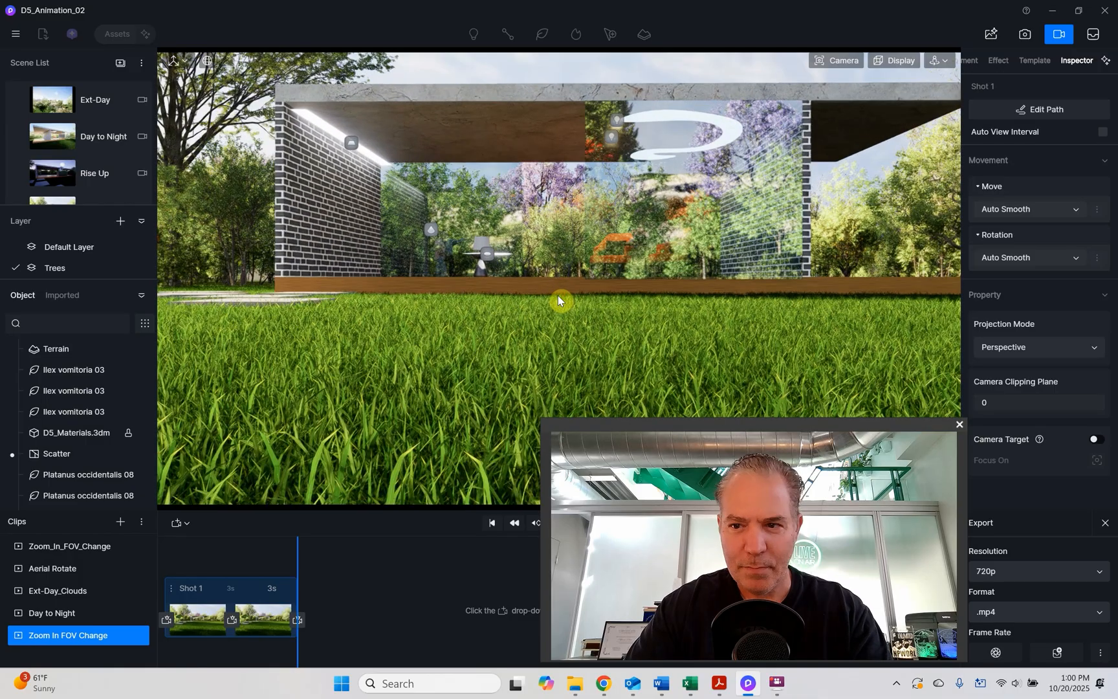
left_click(844, 61)
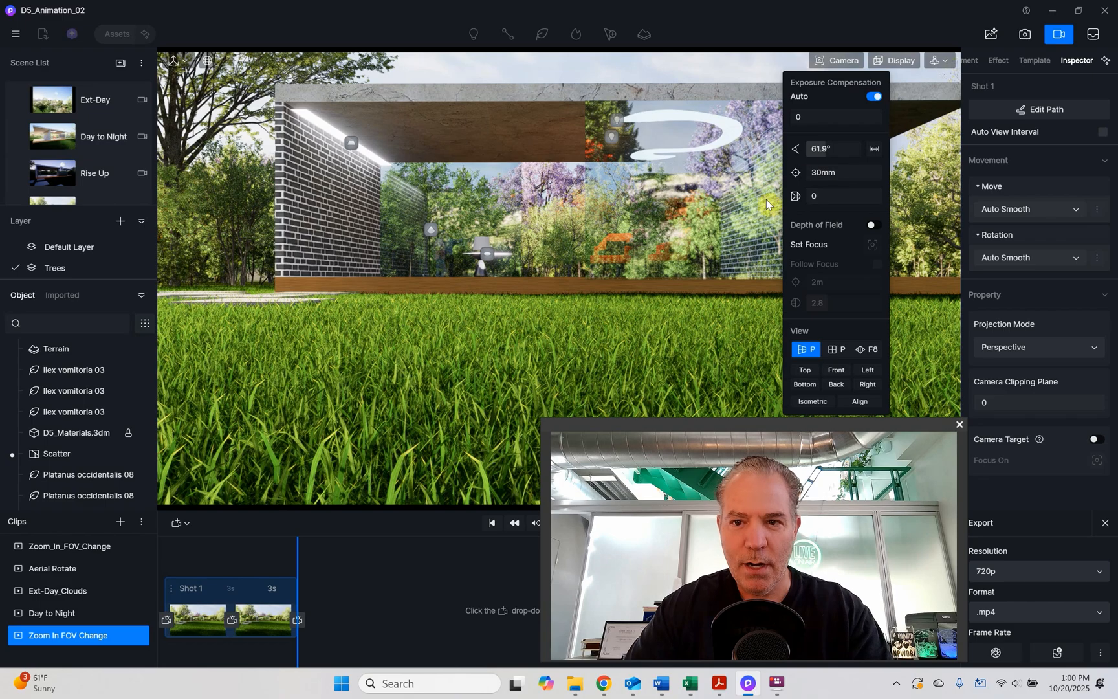
left_click(813, 201)
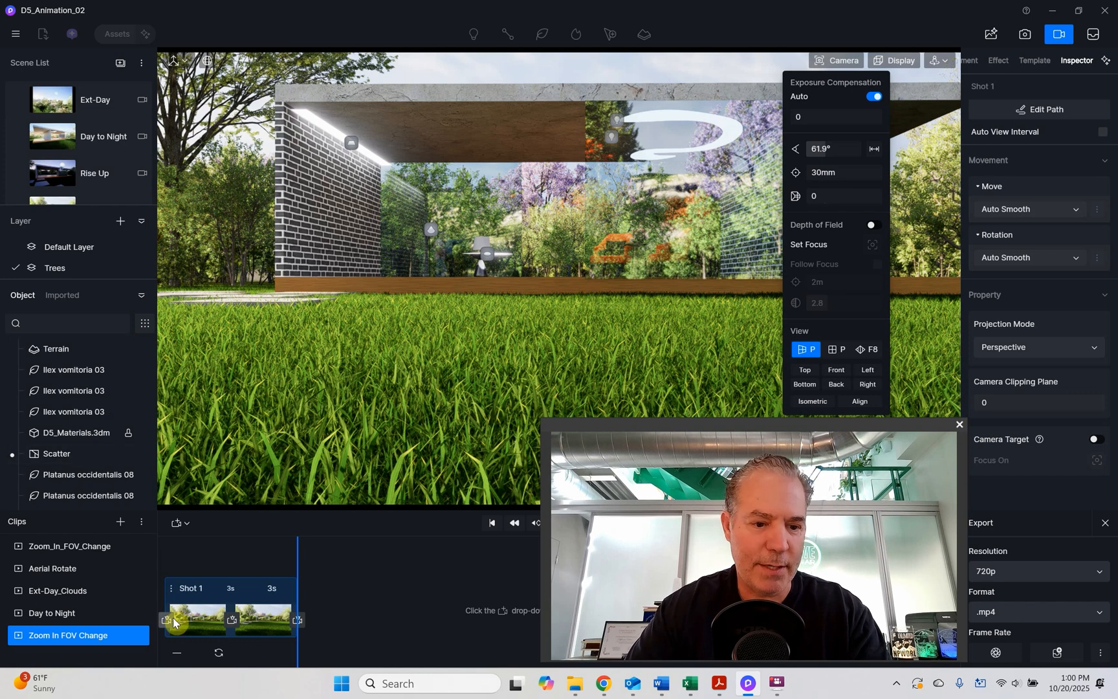
Set the camera focal length to 35 mm for the start view of Shot 1
left_click(197, 619)
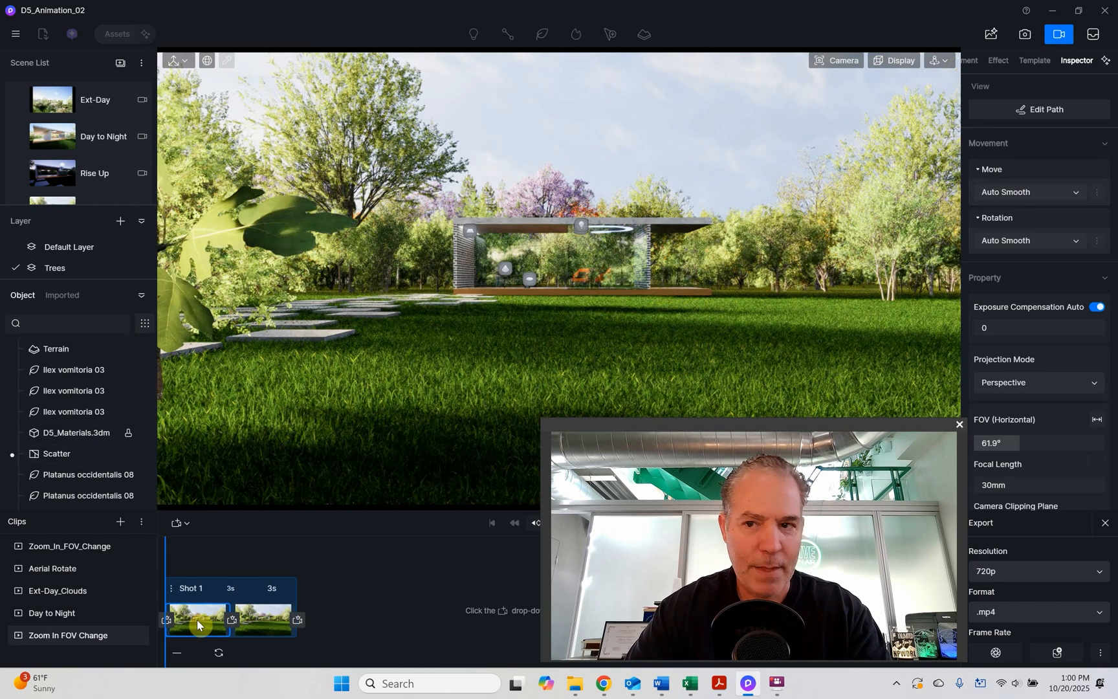
left_click(844, 57)
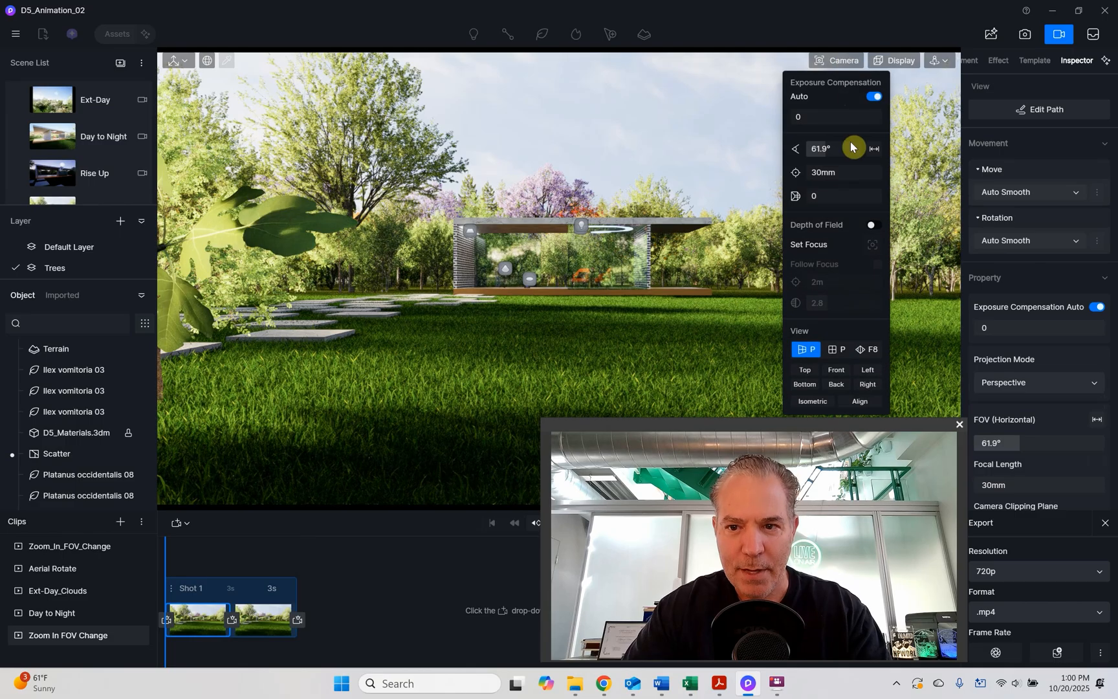
left_click(845, 172)
type("35")
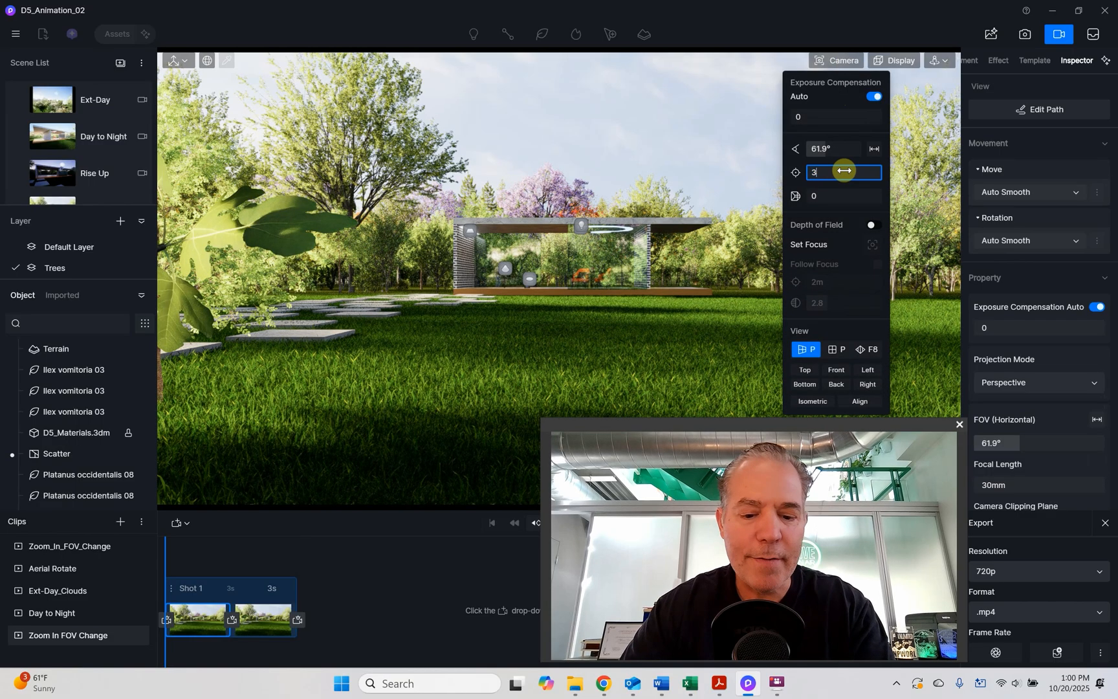
key("Return")
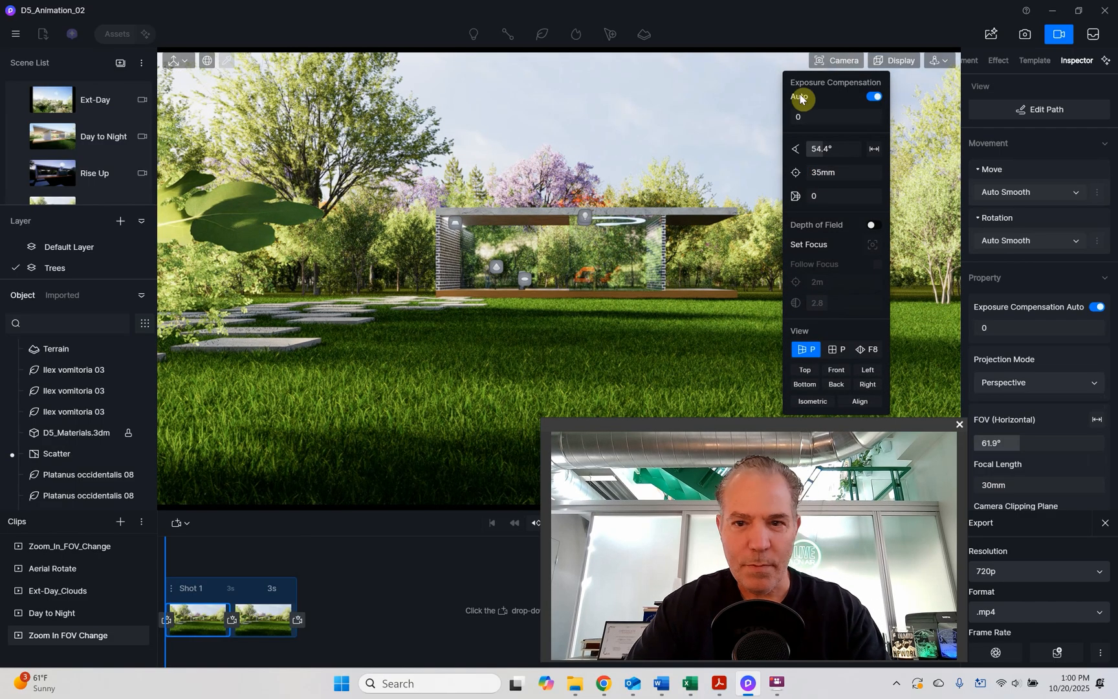
Set the camera focal length to 15 mm for the end view of Shot 1, with the camera moved toward the pavilion
left_click(262, 623)
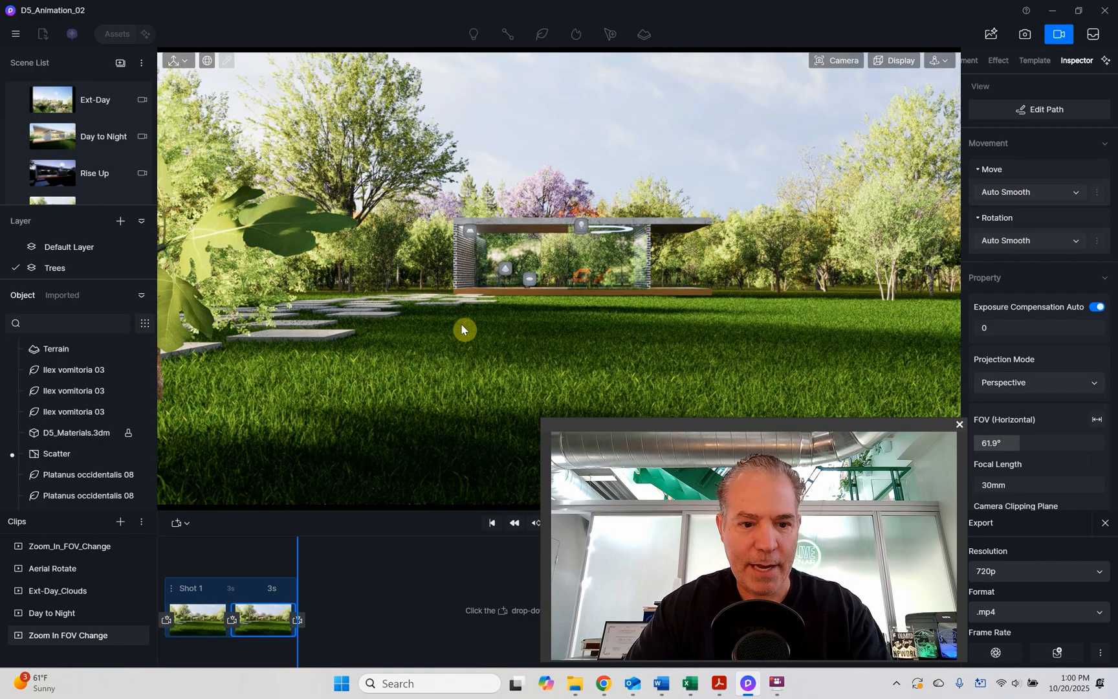
scroll(581, 246, "up", 5)
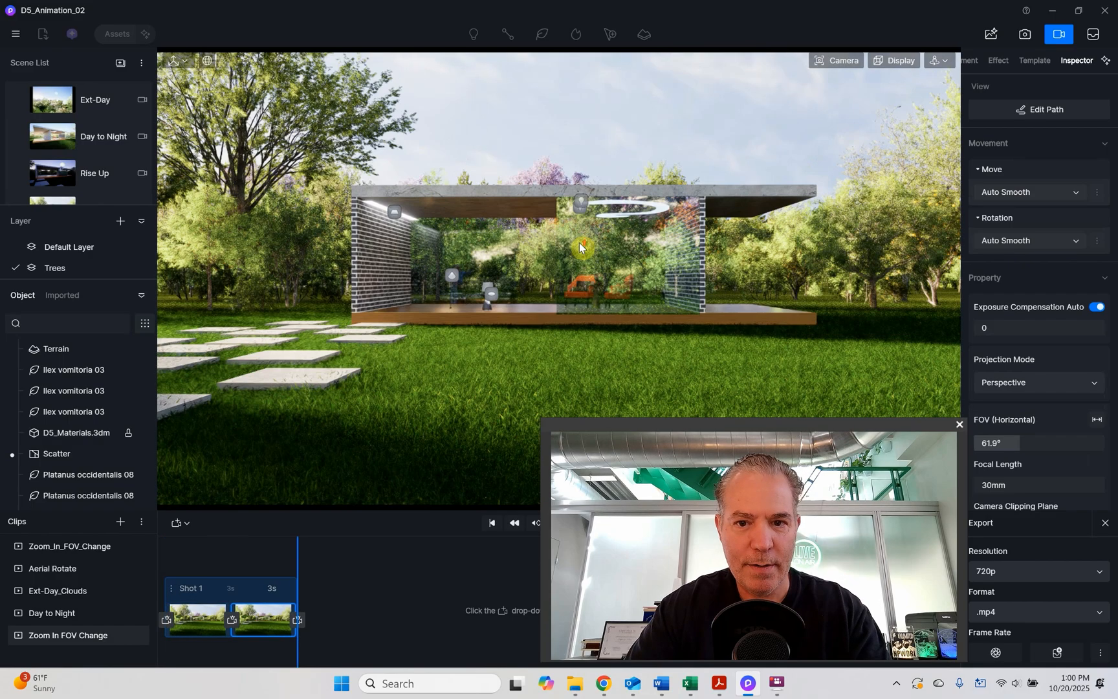
scroll(581, 247, "up", 5)
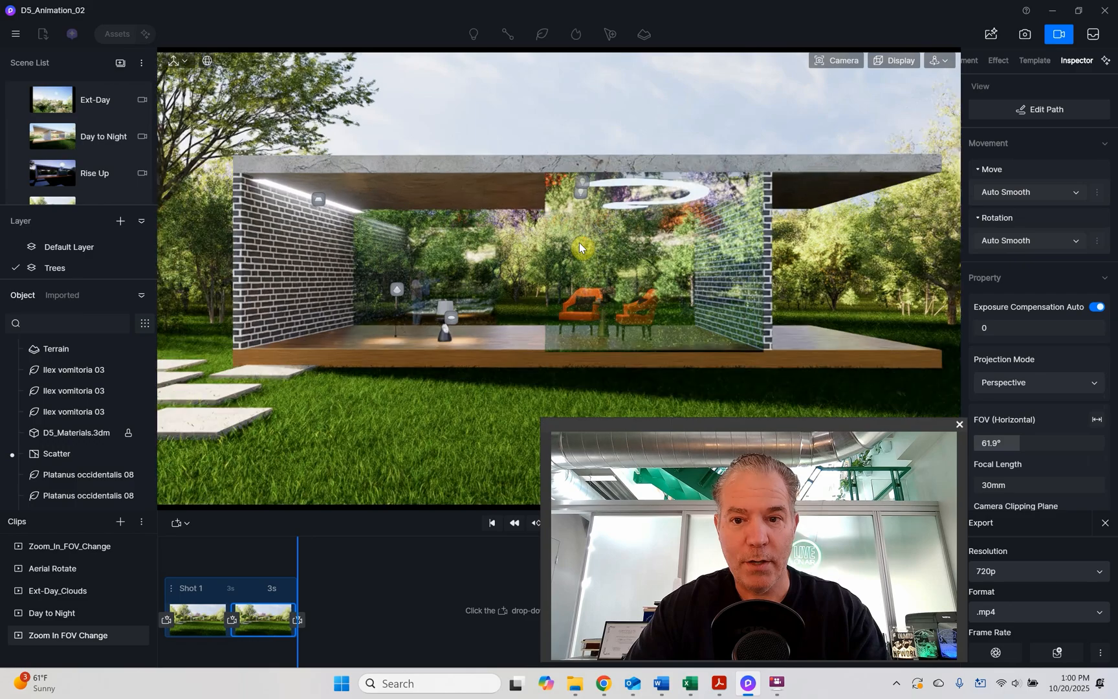
left_click(837, 60)
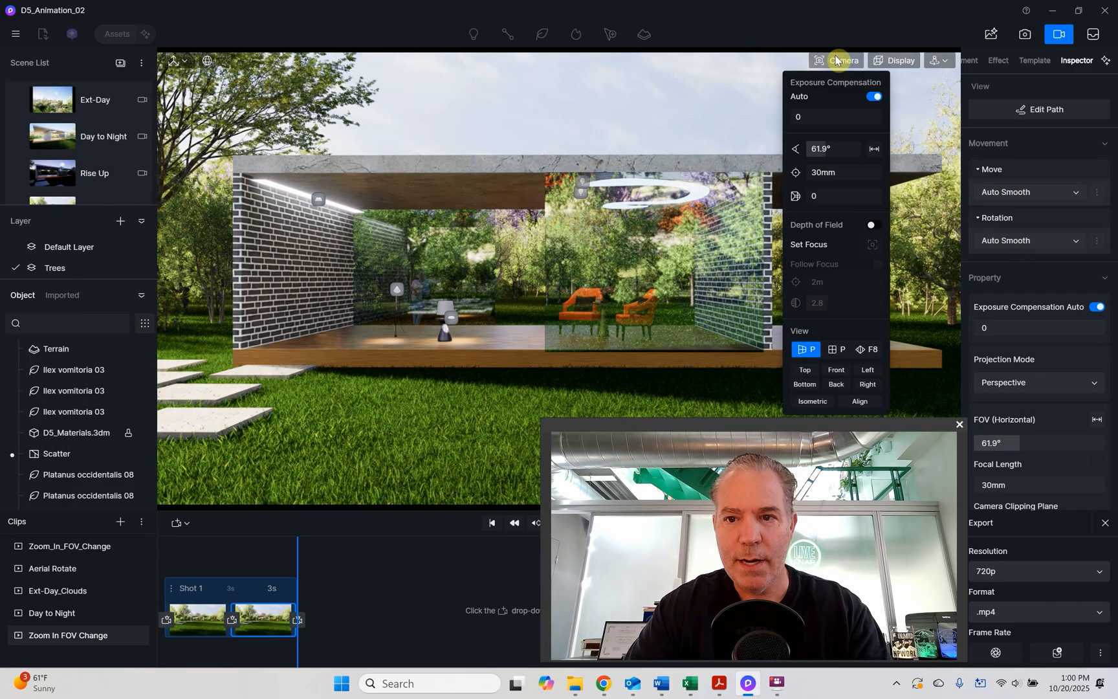
left_click(839, 172)
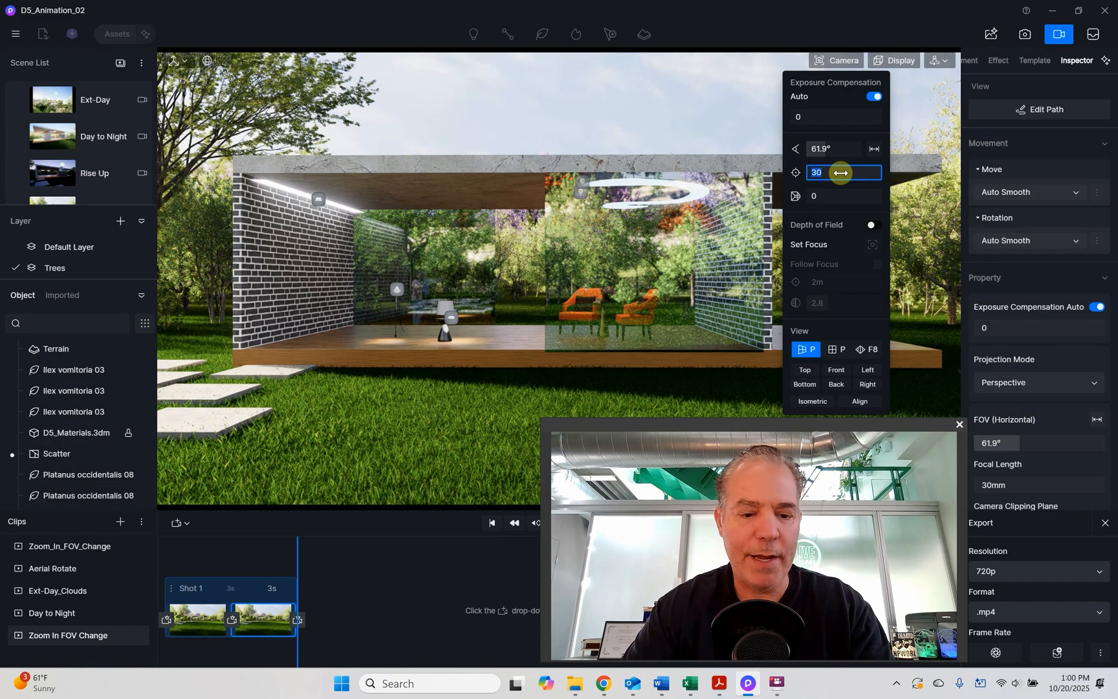
type("15")
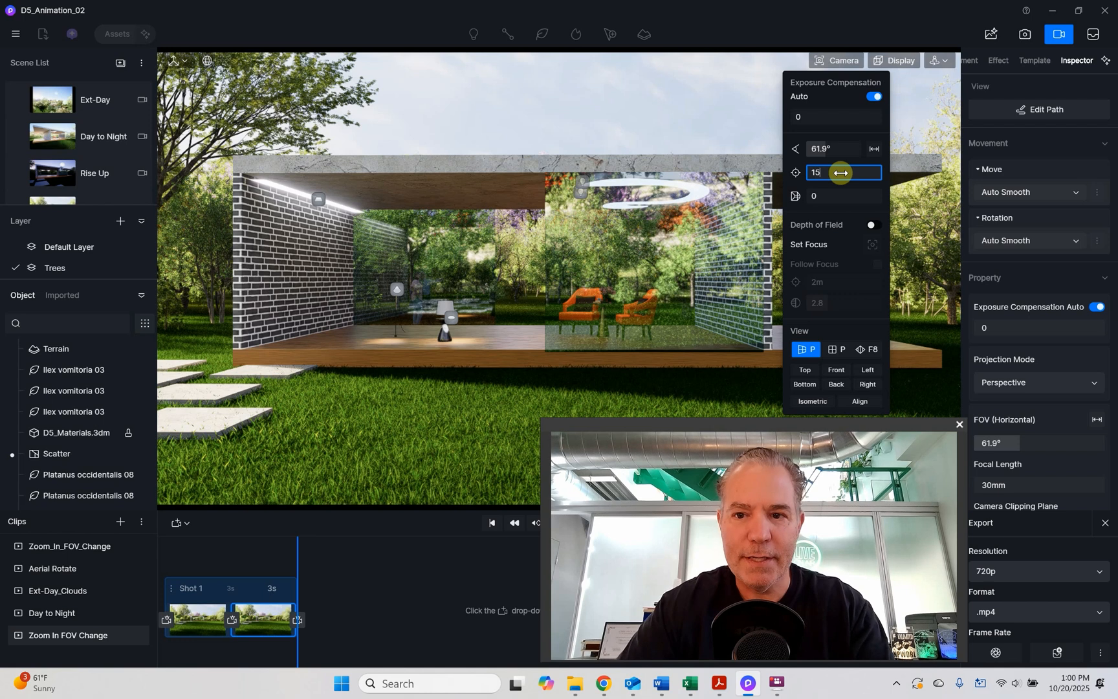
key("Return")
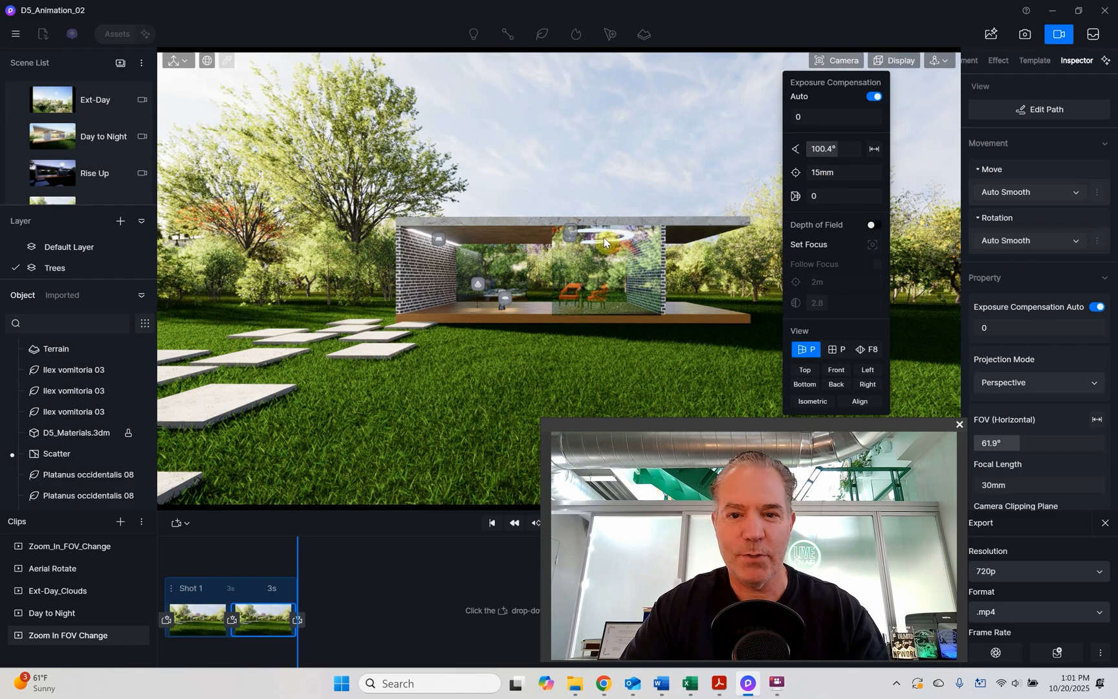
Move the camera closer until the pavilion nearly fills the frame and update Shot 1's end view with it
scroll(584, 257, "up", 3)
scroll(584, 261, "up", 2)
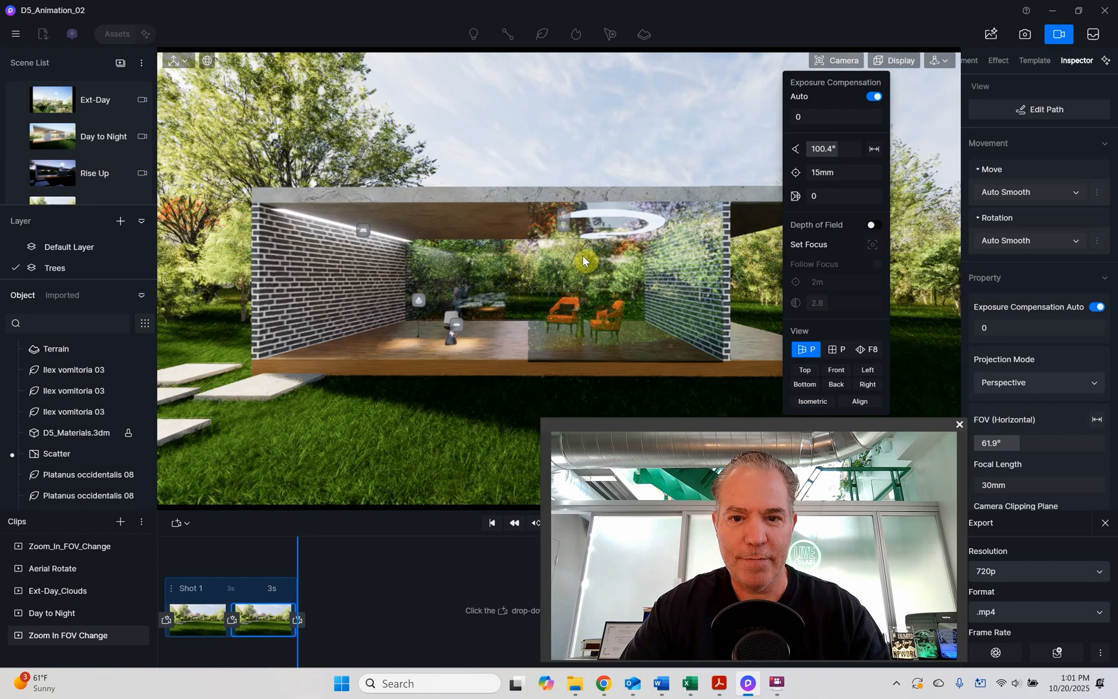
scroll(583, 261, "up", 1)
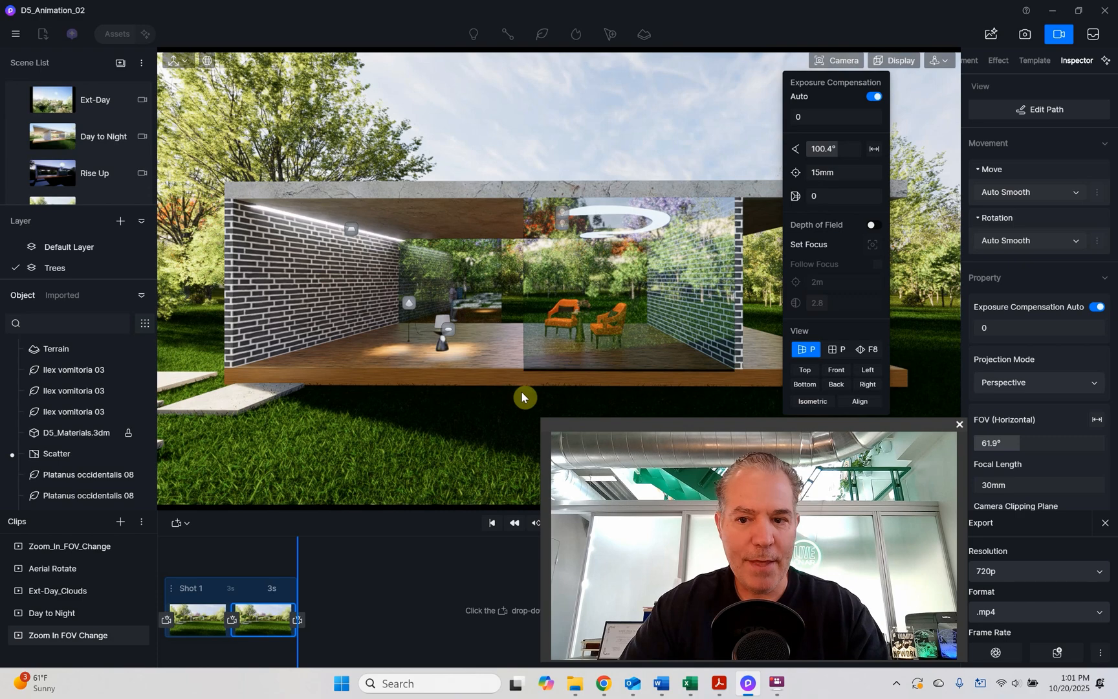
left_click(285, 654)
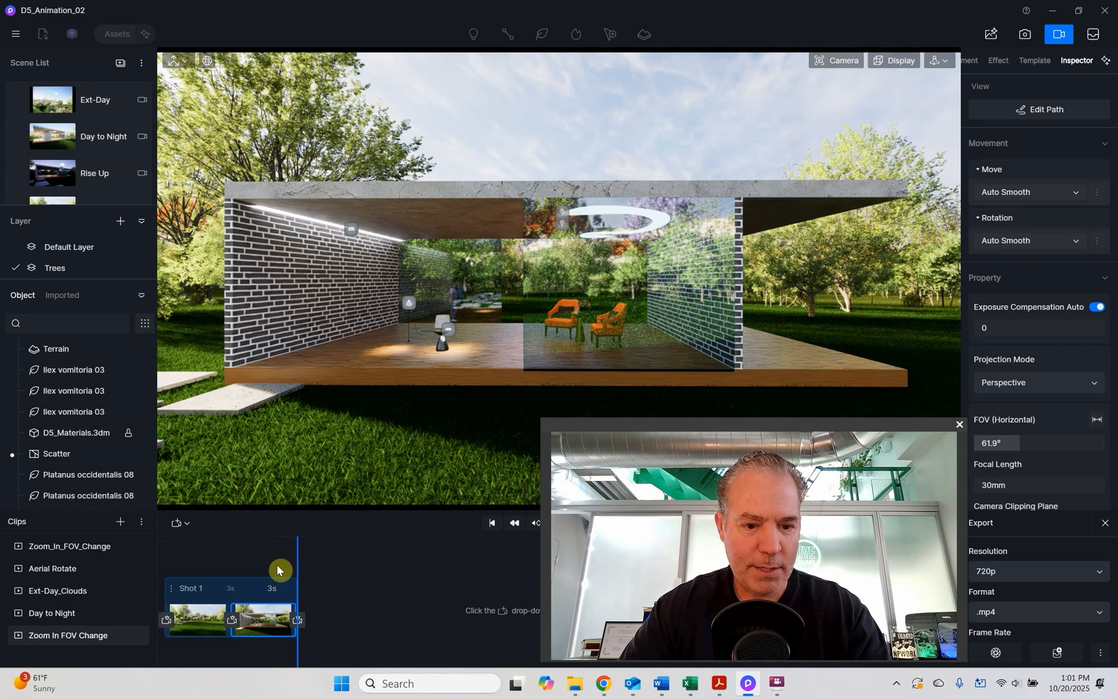
Preview the Zoom In FOV Change clip from its start
left_click_drag(297, 552, 166, 551)
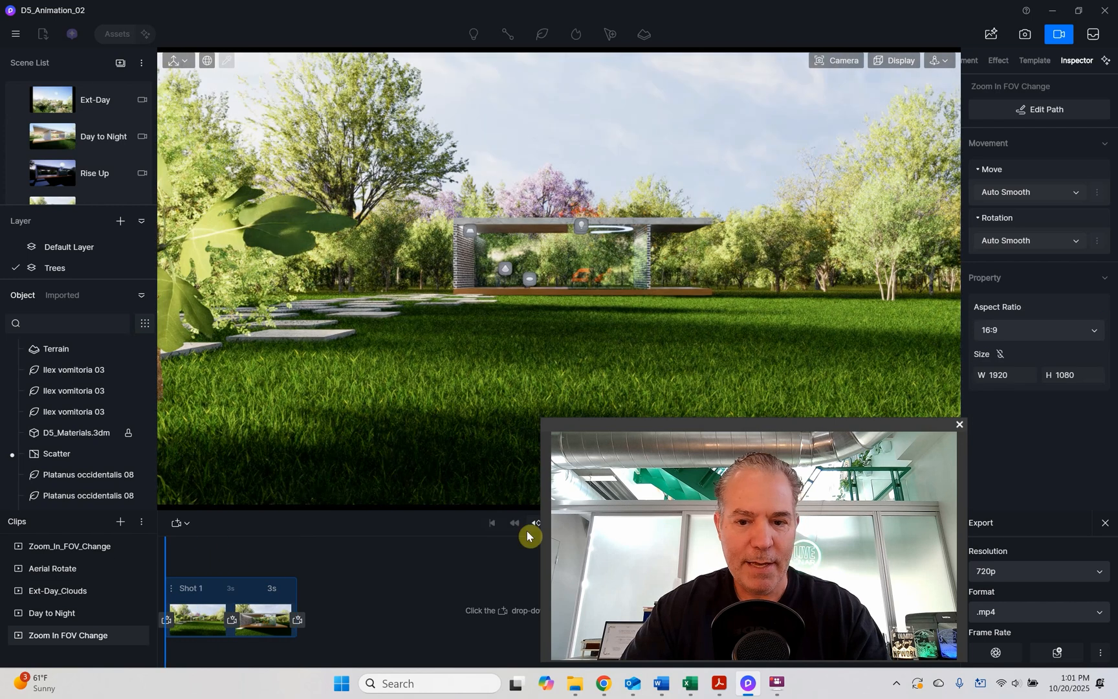
left_click_drag(662, 427, 808, 430)
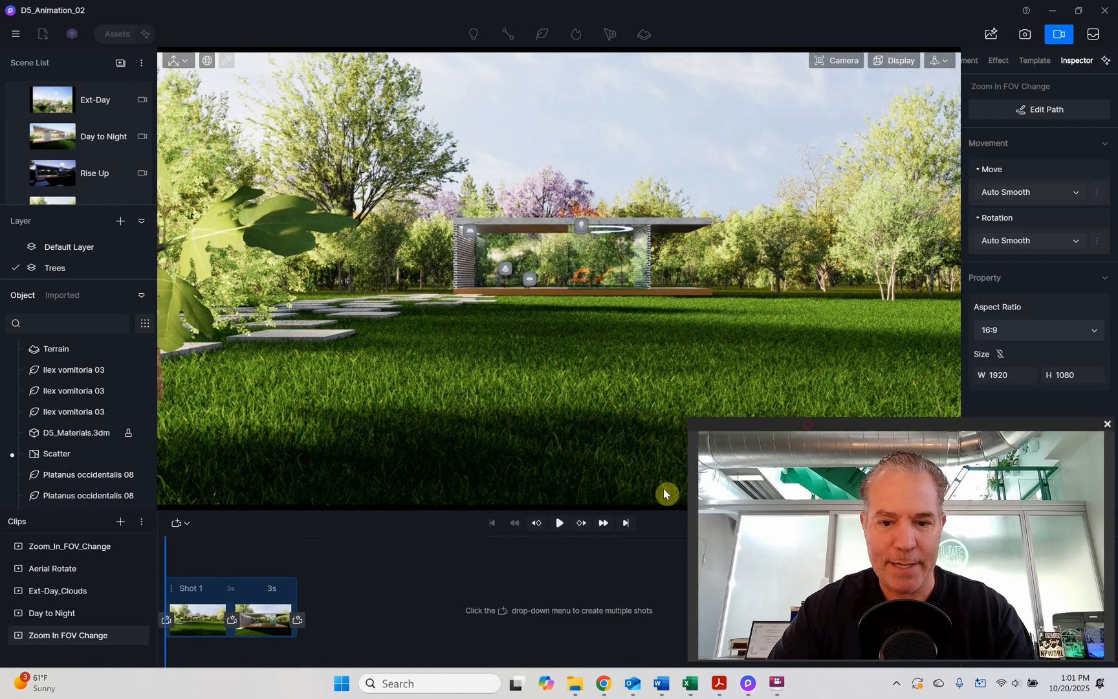
left_click(559, 523)
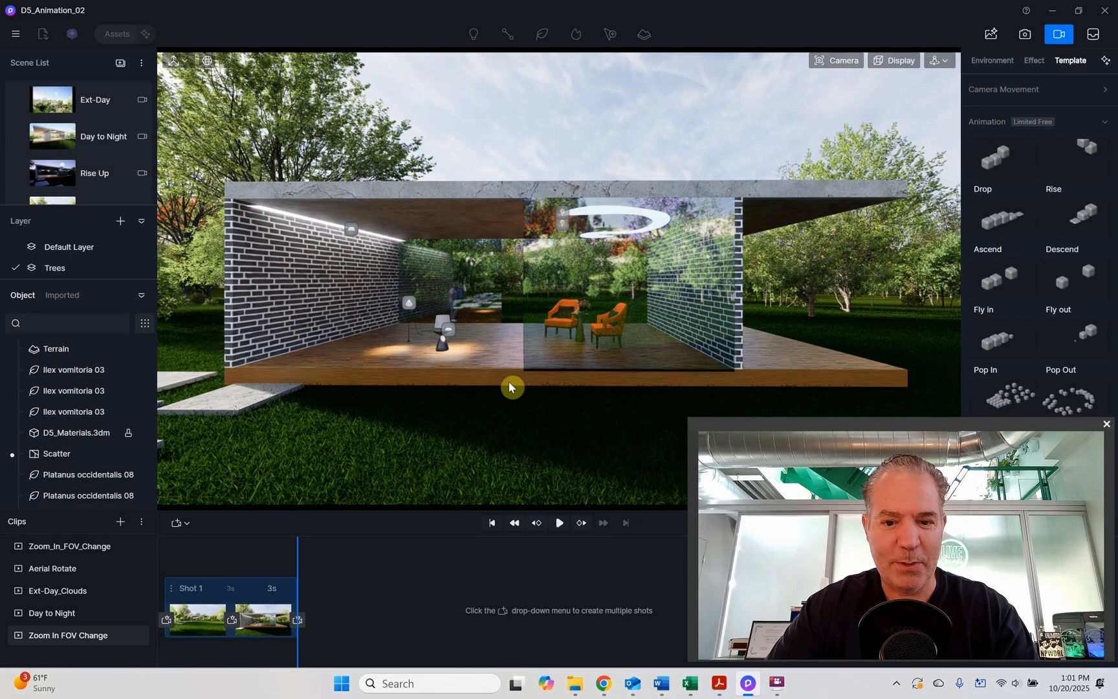
left_click(559, 523)
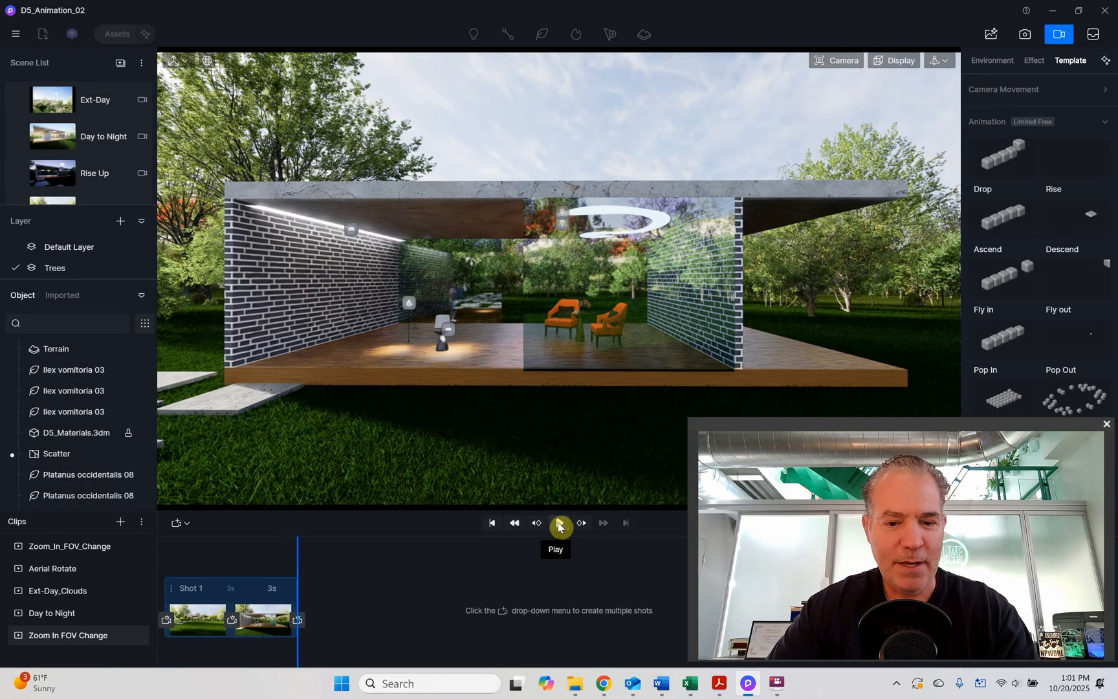
Set the duration of Shot 1 to 4 seconds and play the clip again
left_click(271, 589)
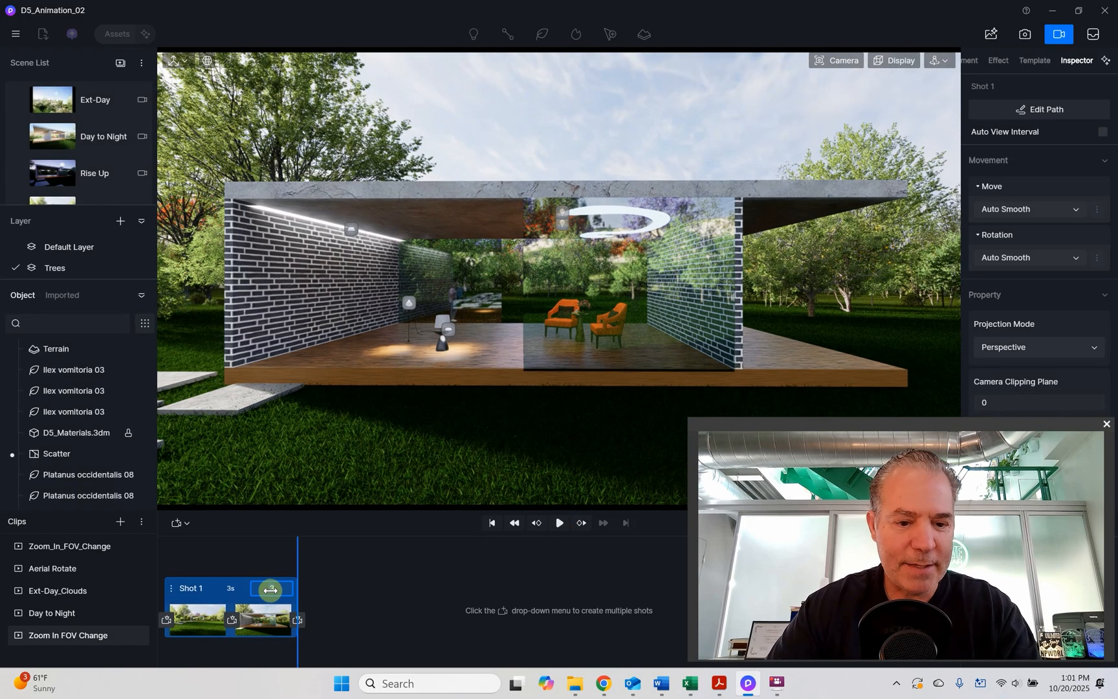
key("Return")
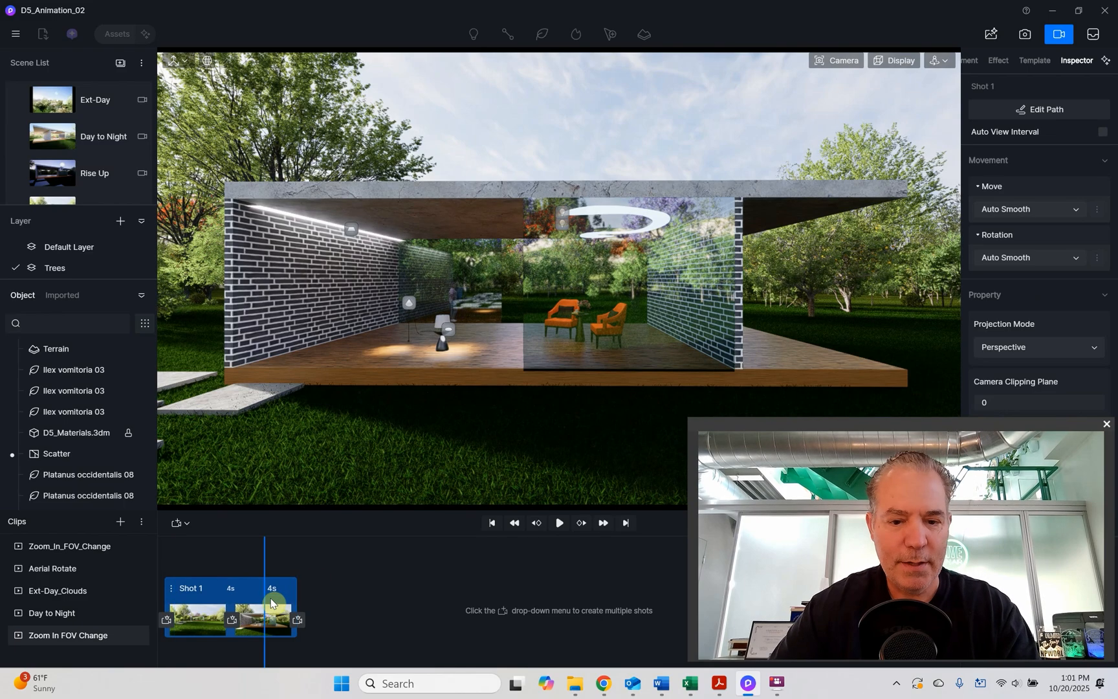
left_click(560, 523)
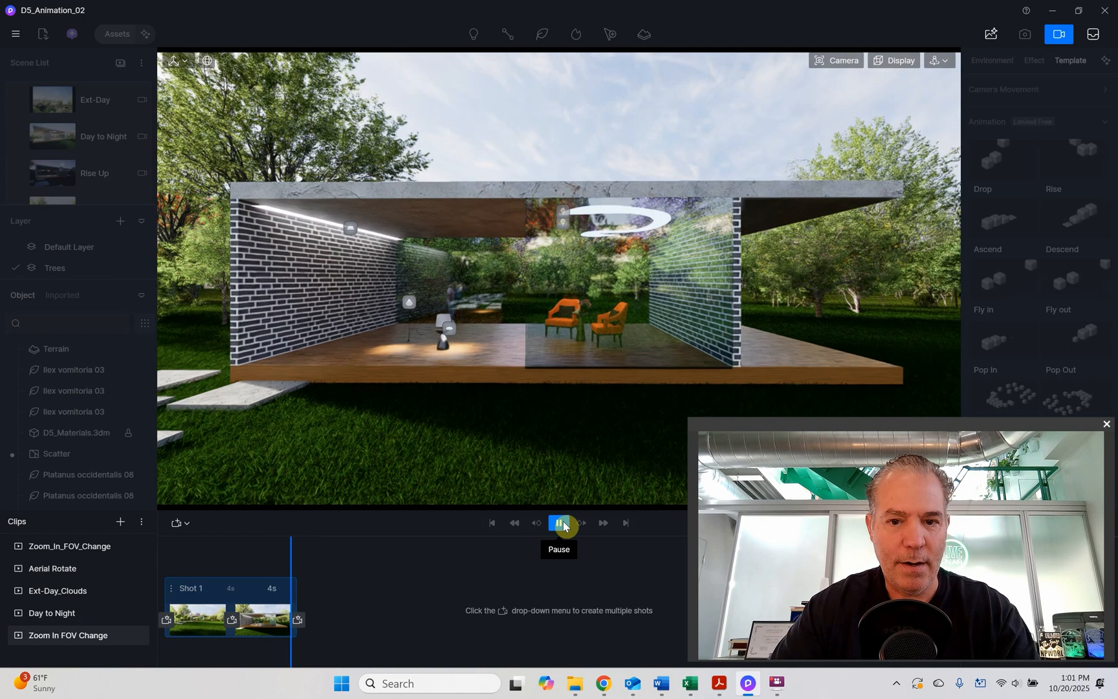
left_click(561, 523)
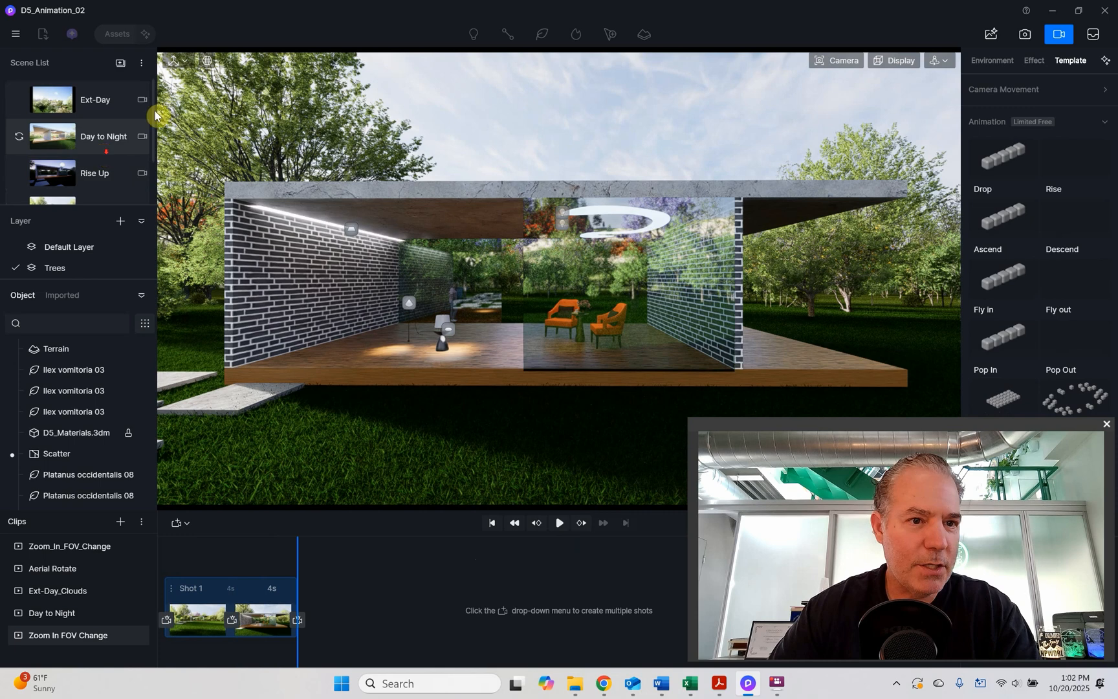
Load the Aerial_Rotate scene from the scene list
left_click_drag(153, 119, 149, 183)
double_click(63, 193)
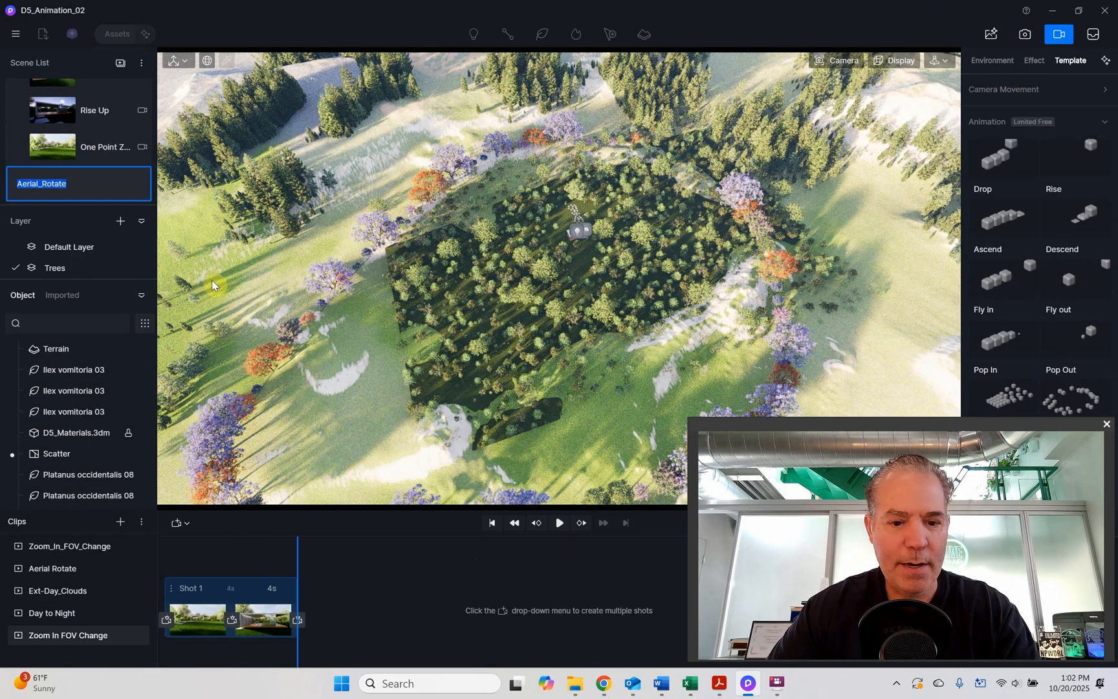
left_click(153, 214)
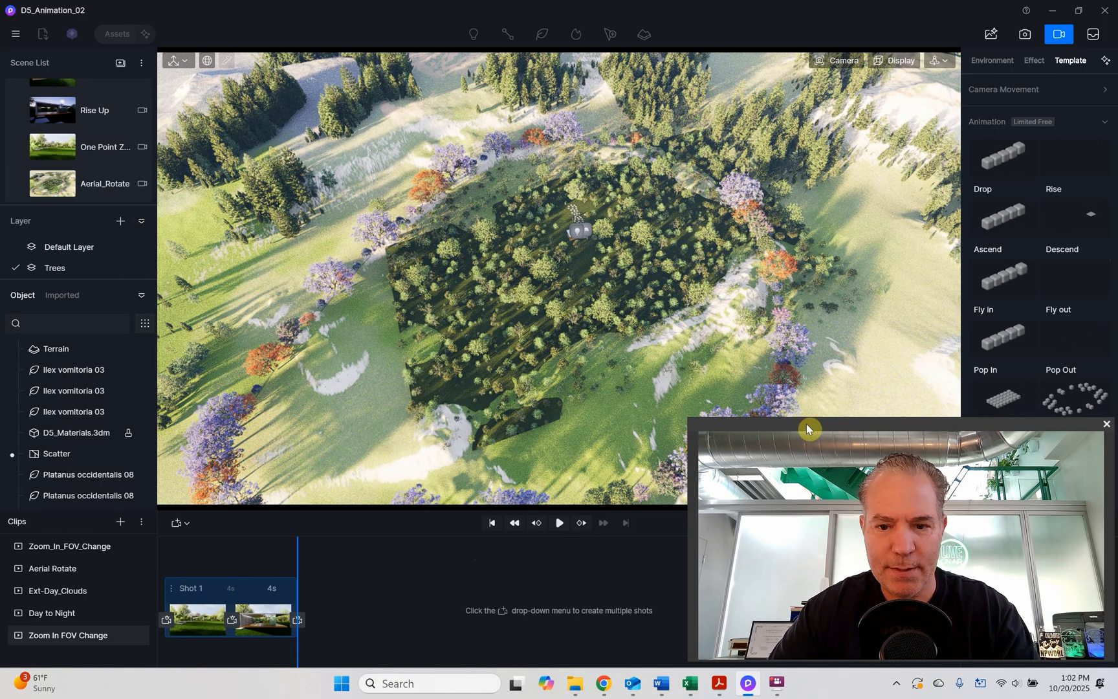
left_click_drag(807, 423, 504, 424)
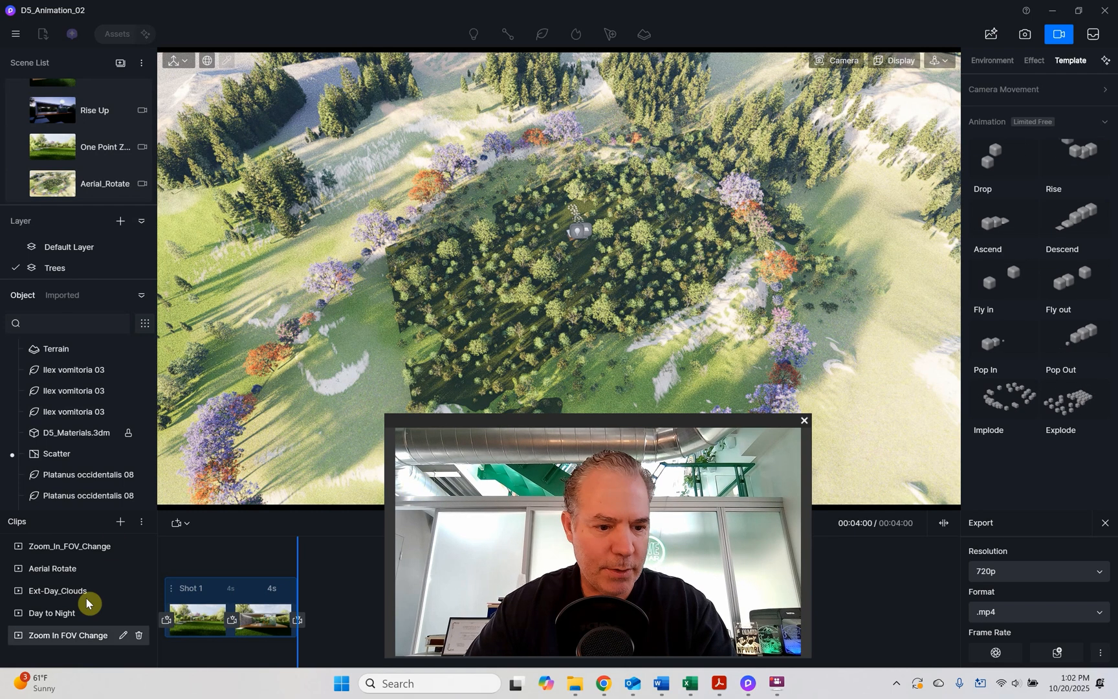
Create a new animation clip named Aerial and make it the active clip
left_click(121, 524)
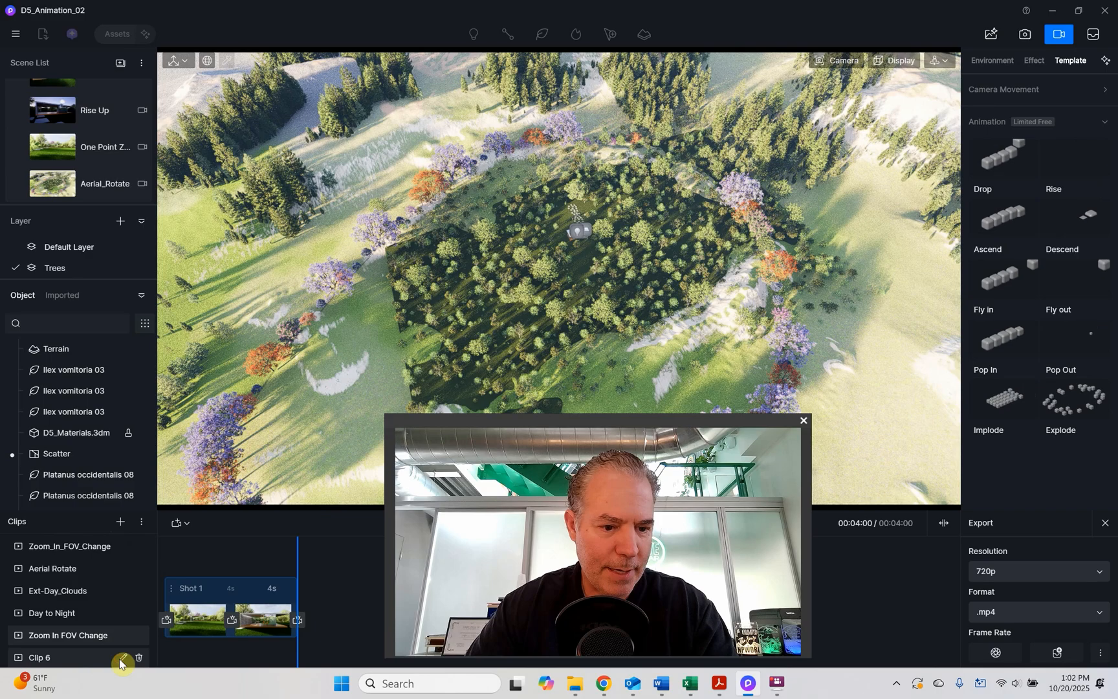
double_click(114, 657)
type("Ae")
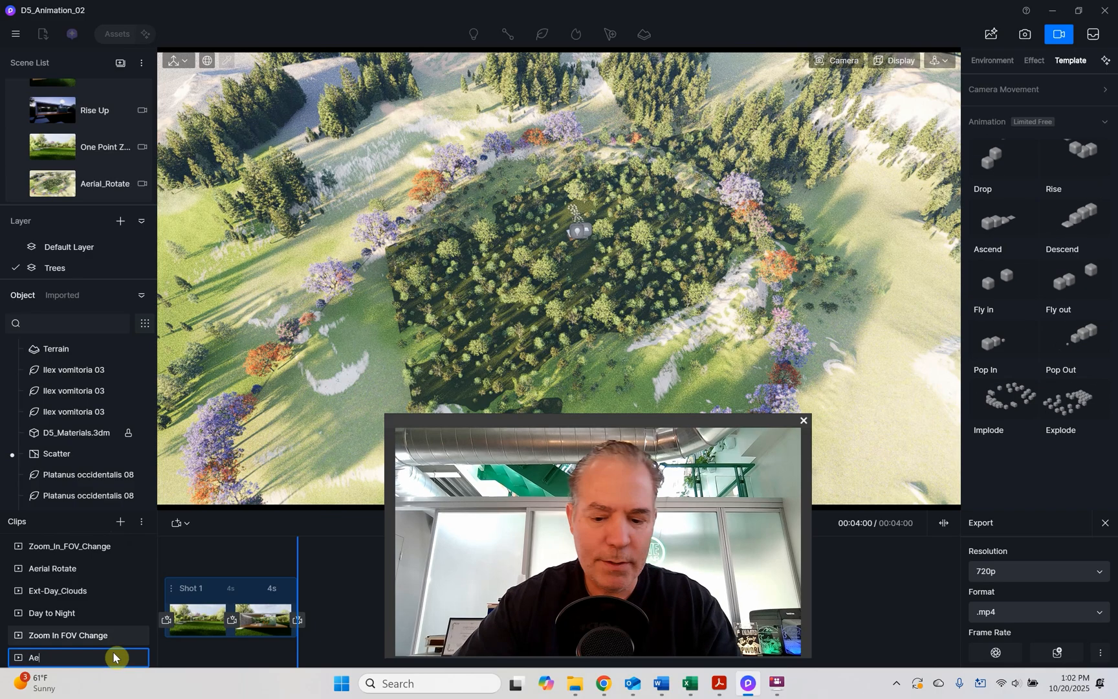
type("rial")
key("Return")
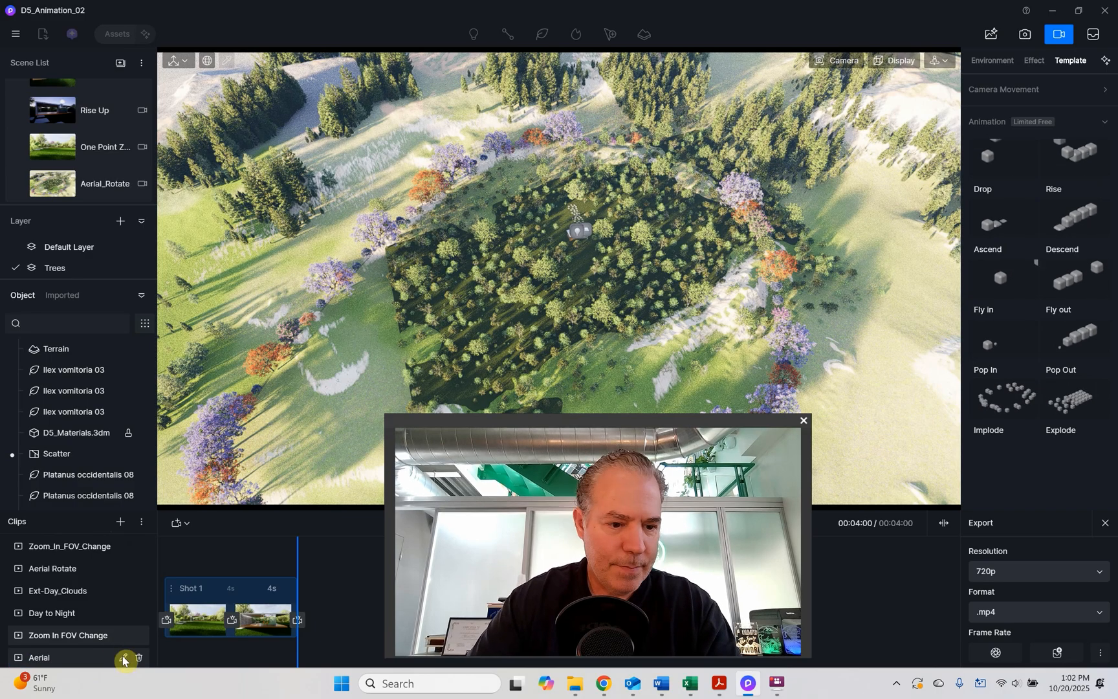
left_click(124, 659)
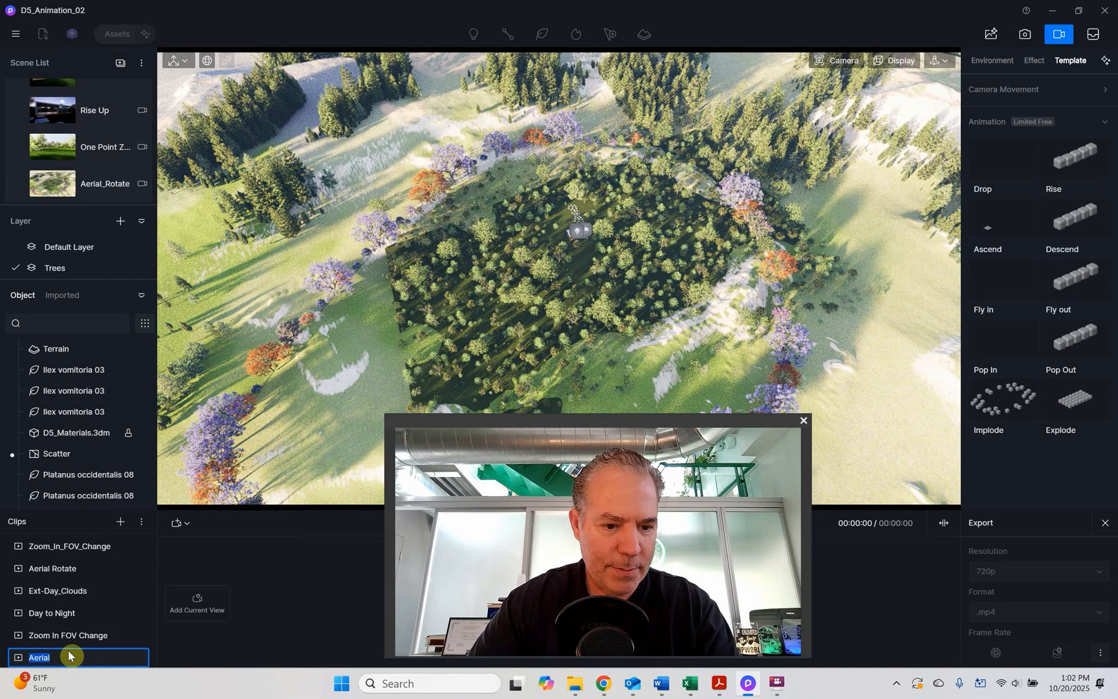
left_click(209, 650)
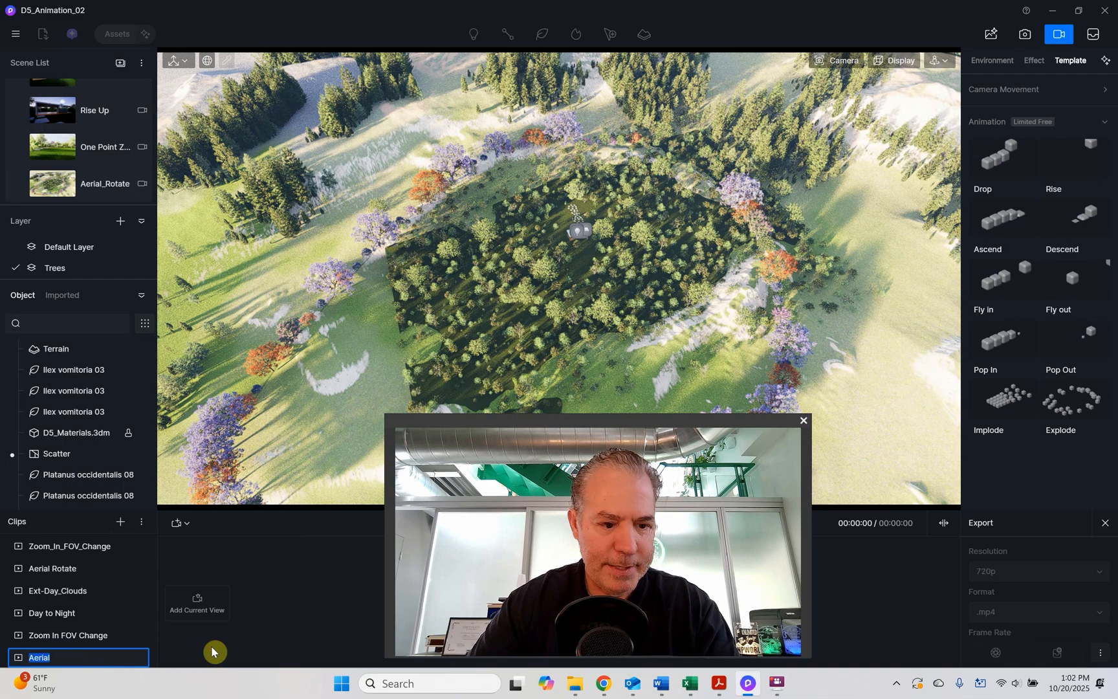
Add the current aerial view as the start view of Shot 1 and check the clip's aspect ratio options
left_click(201, 601)
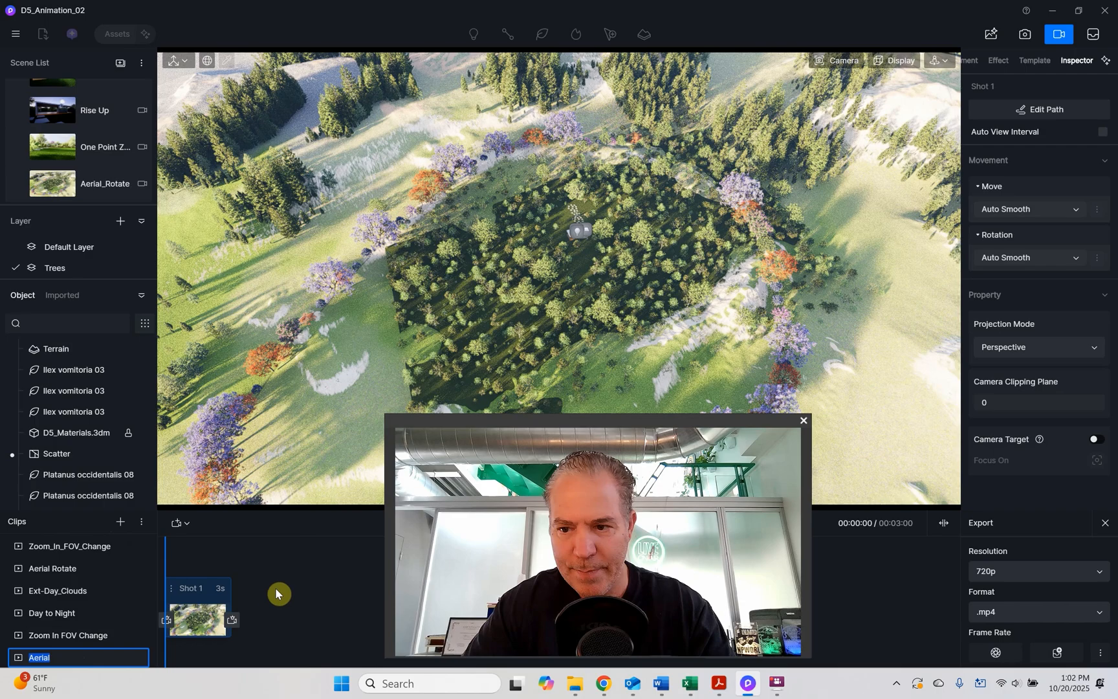
left_click(192, 591)
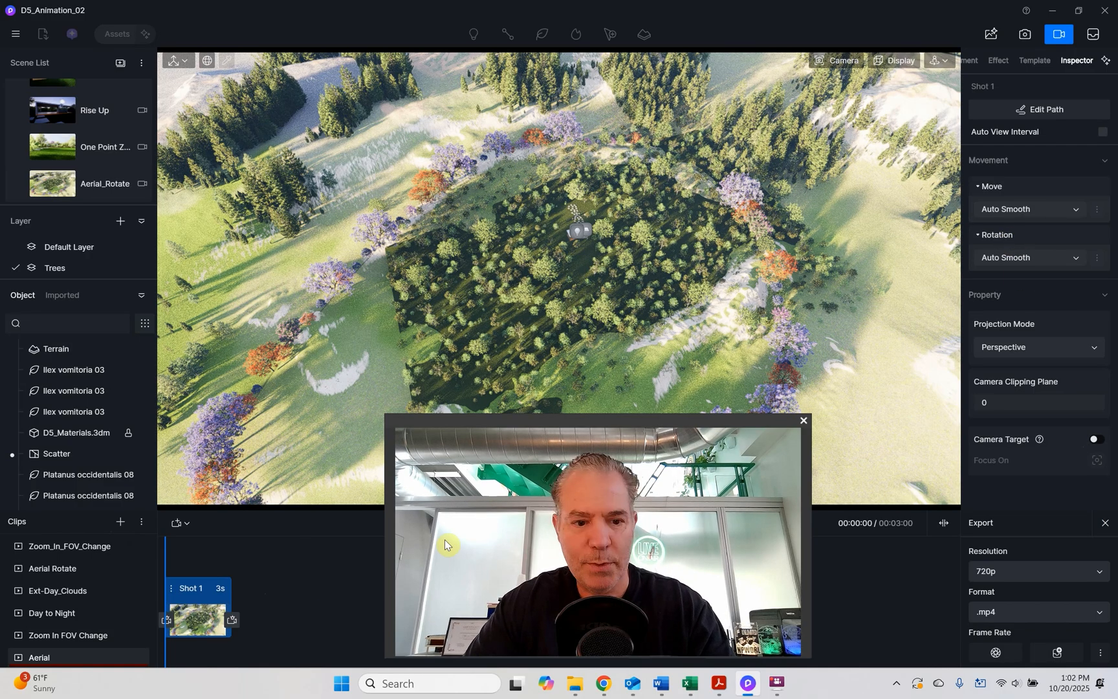
left_click(312, 578)
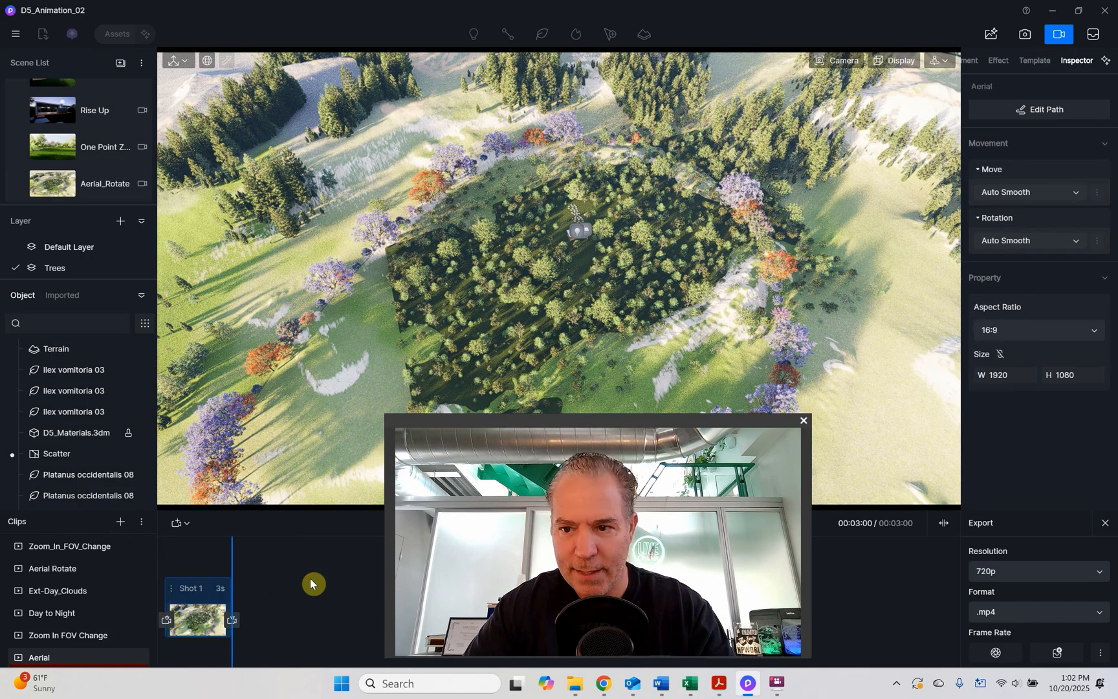
left_click(1029, 333)
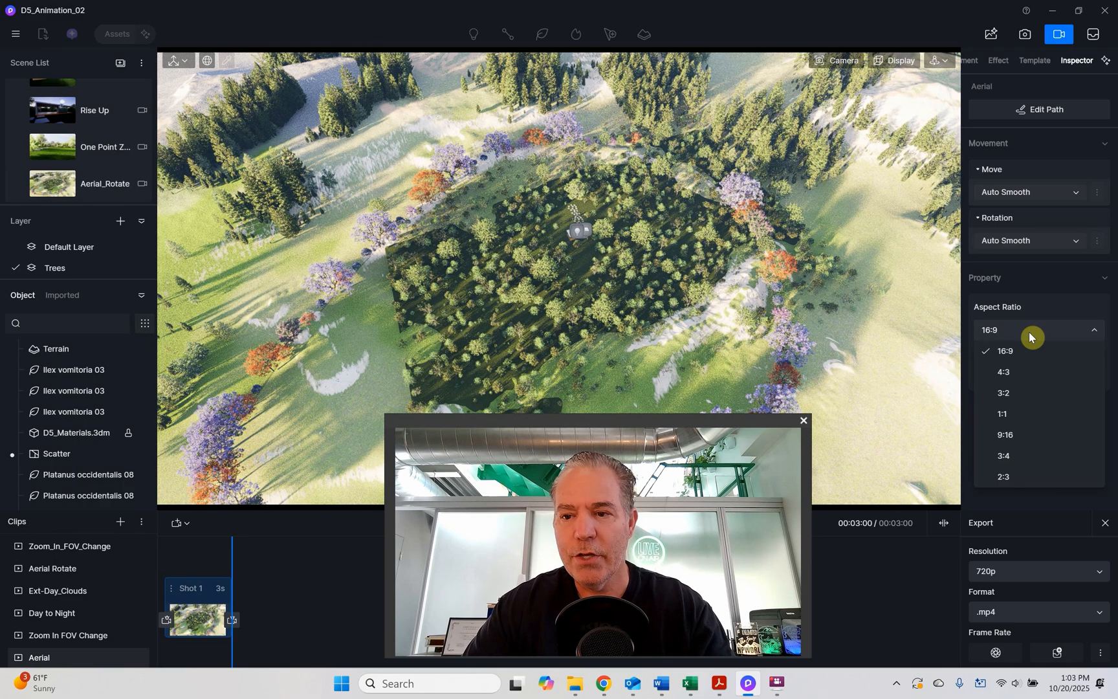
left_click(1029, 333)
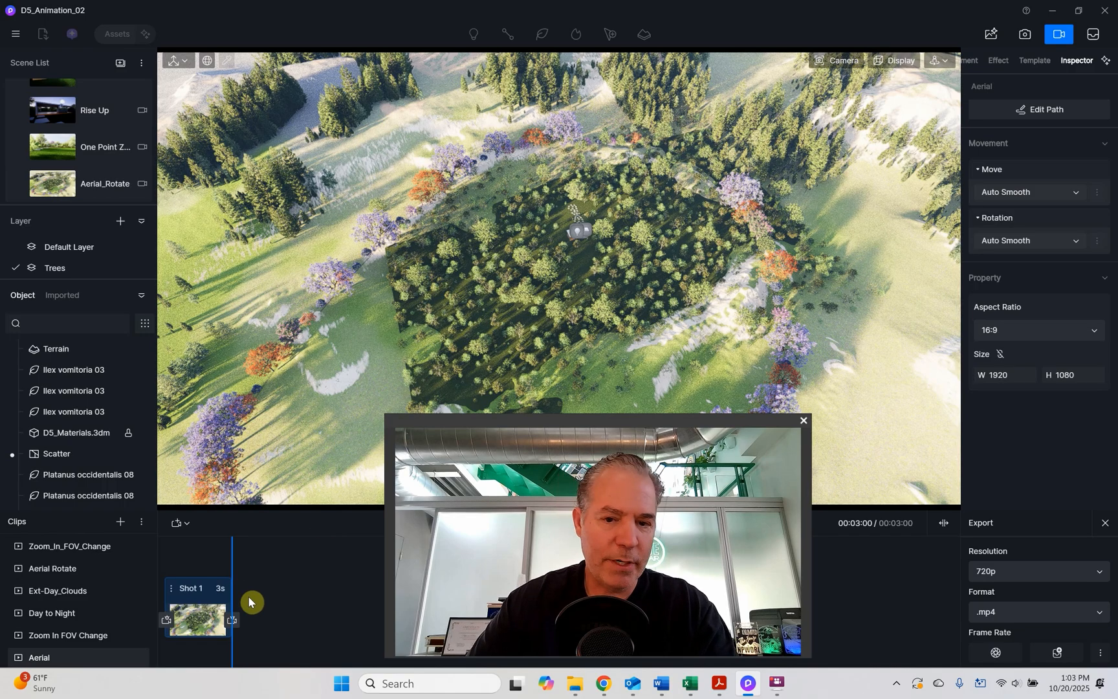
Add the same aerial view once more after the first as the end view of Shot 1
left_click_drag(625, 416, 913, 428)
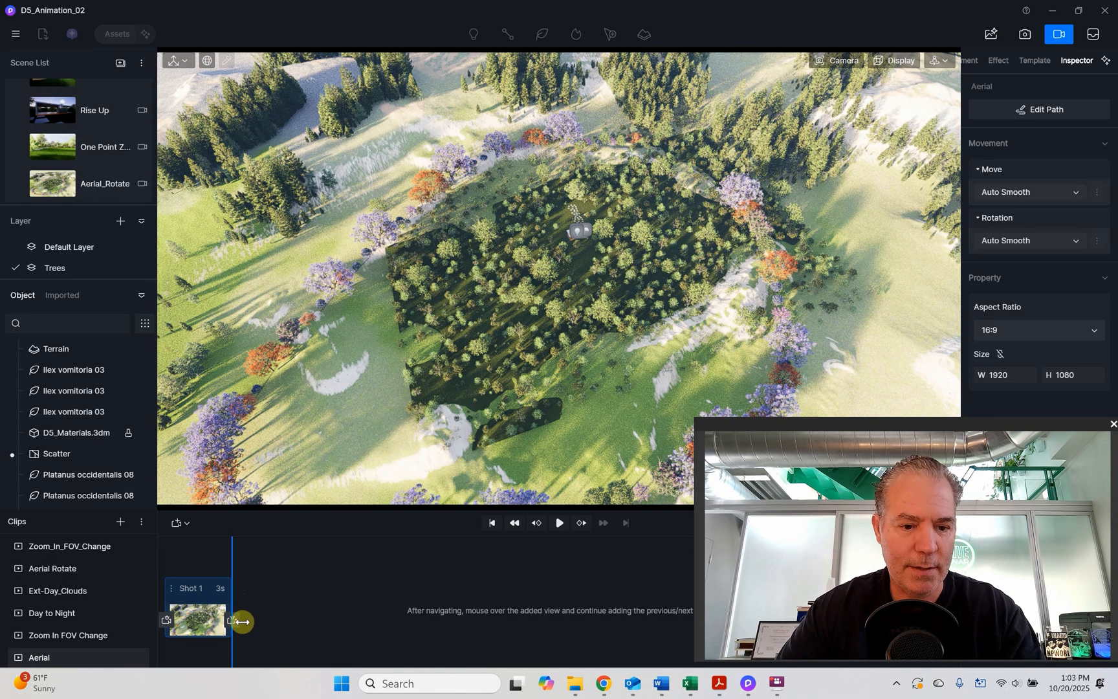
left_click_drag(231, 554, 181, 554)
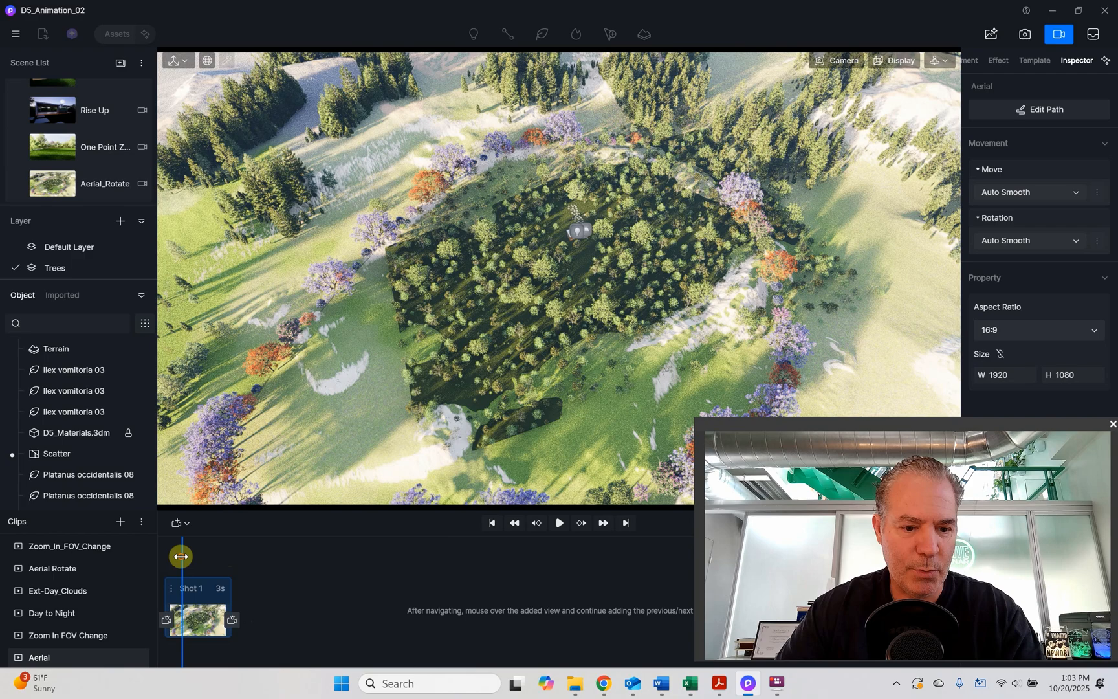
left_click(232, 621)
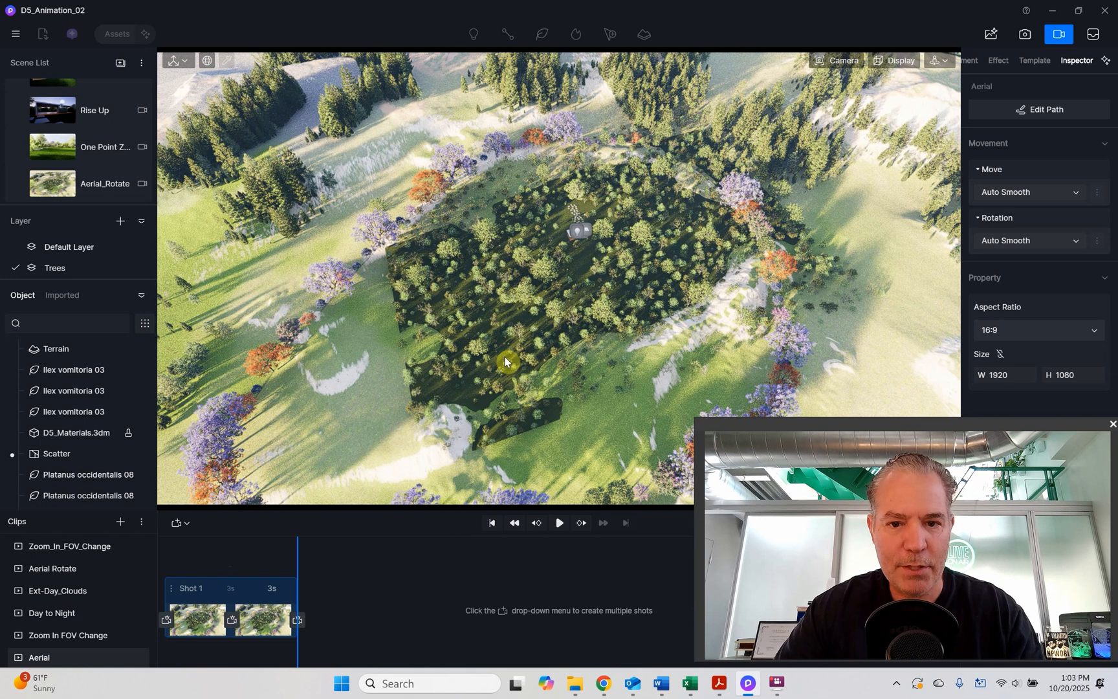
Orbit the aerial camera around the wooded site and recentre the site in the frame for the end view
middle_click_drag(508, 357, 495, 357)
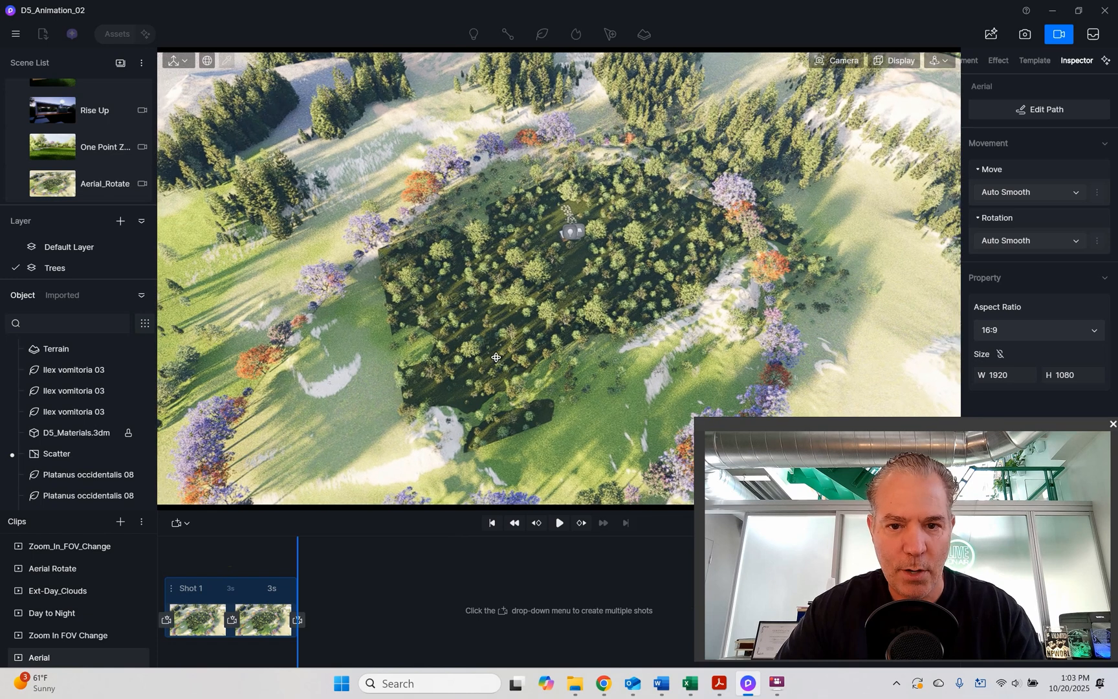
right_click_drag(495, 357, 495, 357)
middle_click_drag(497, 357, 572, 362)
right_click_drag(572, 362, 445, 350)
middle_click_drag(515, 354, 549, 352)
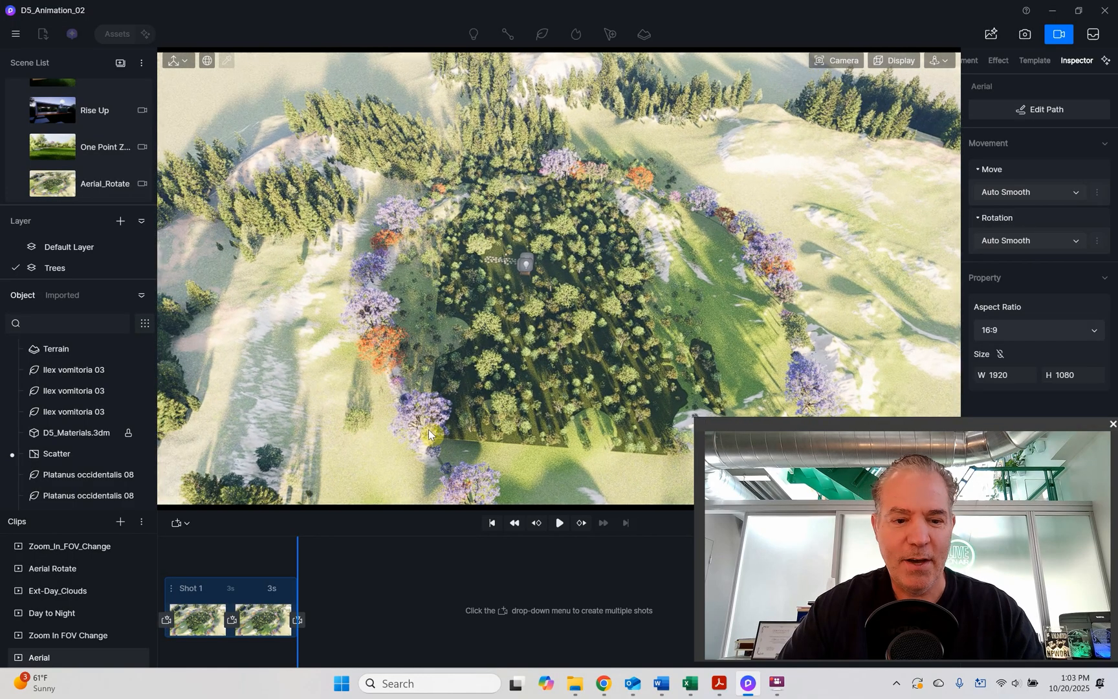
Set the duration of the Aerial clip's Shot 1 to 4 seconds
left_click(268, 593)
type("4")
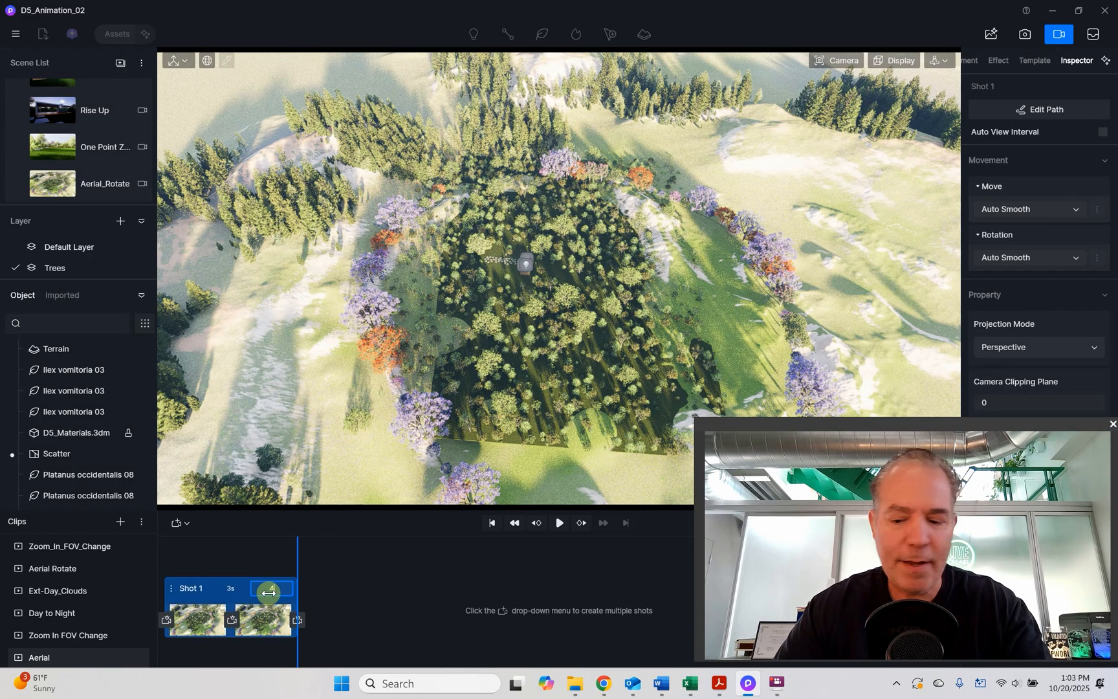